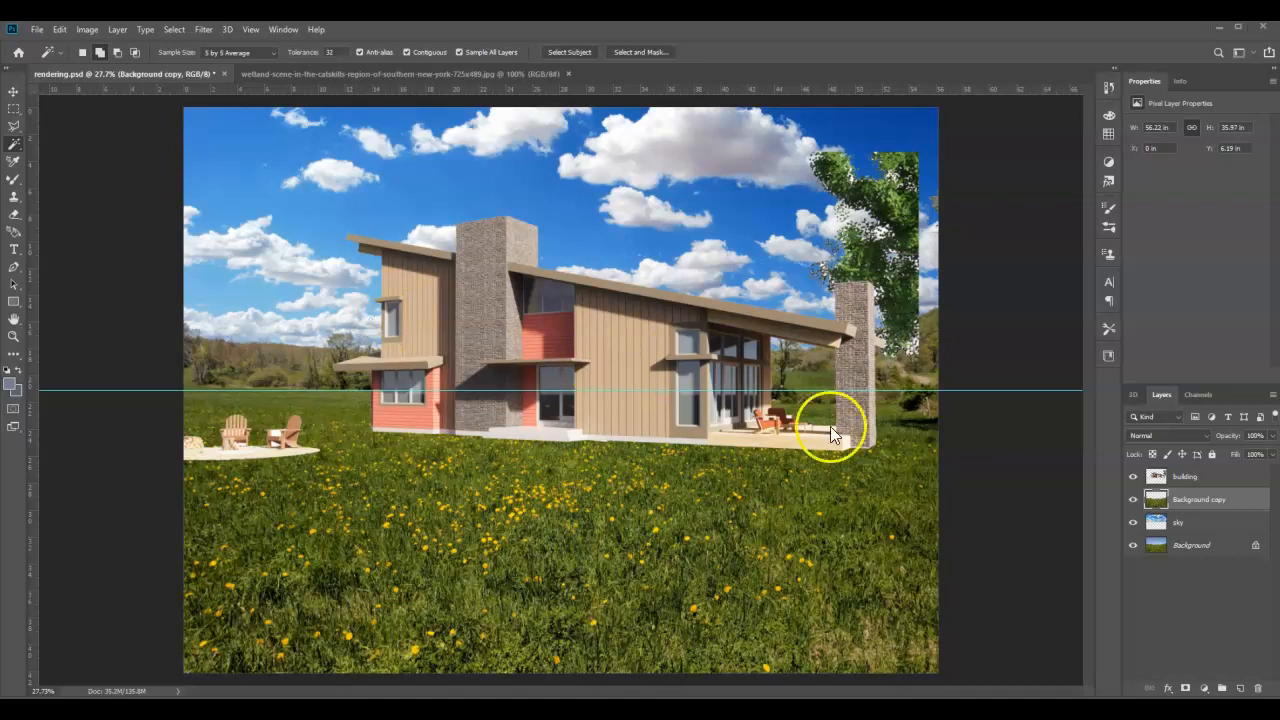
Step: Hide and restore the building layer to examine the backdrop without the house
{"action": "left_click", "coordinate": [1133, 477]}
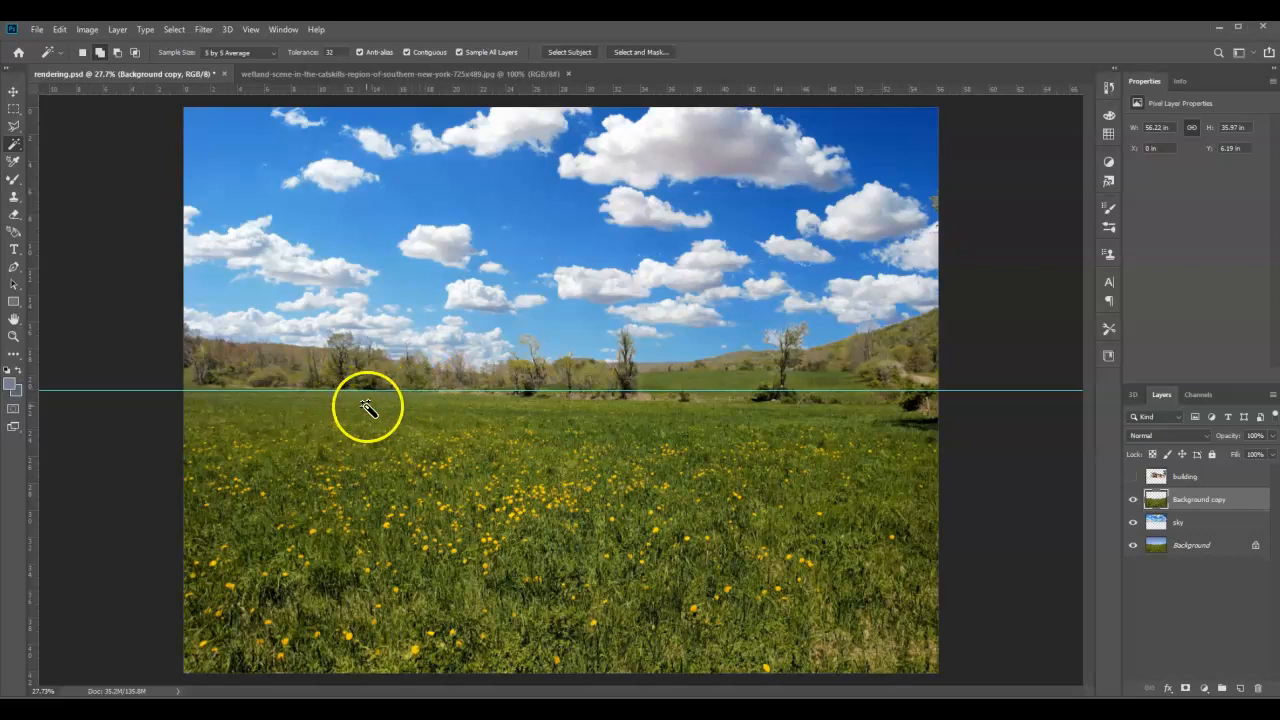
{"action": "left_click", "coordinate": [1133, 477]}
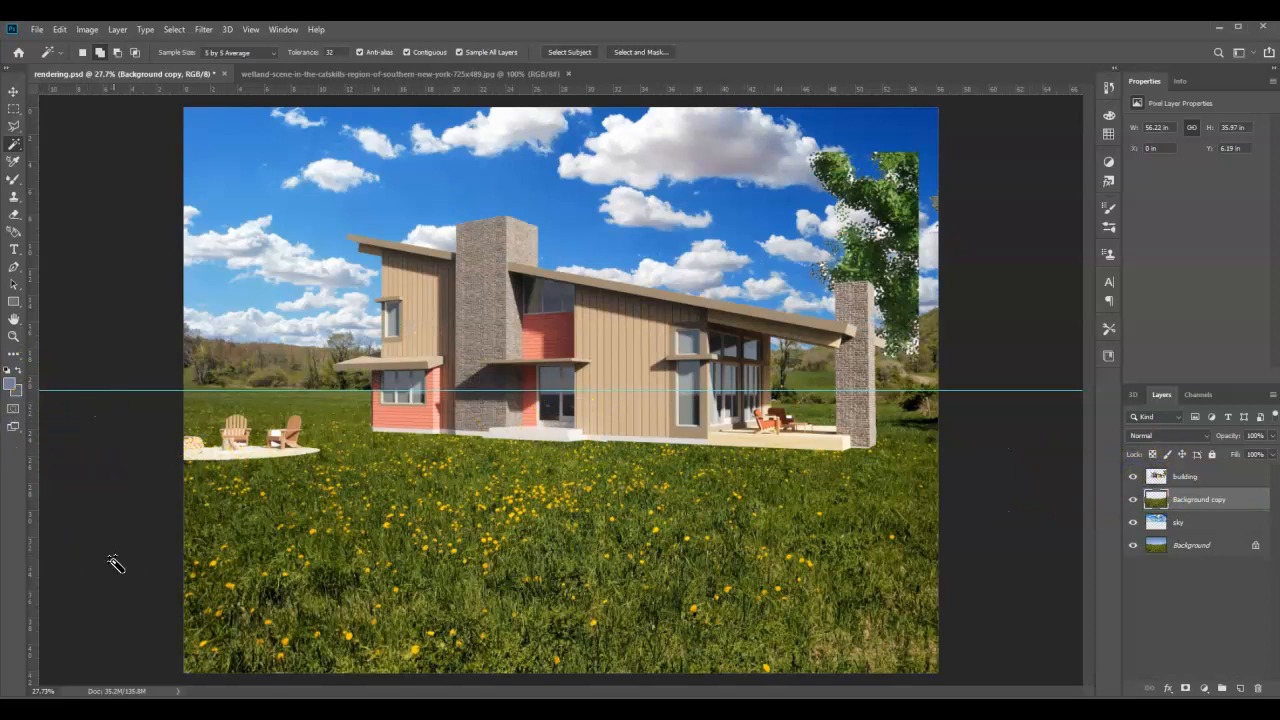
Step: Unlock the wetland photo's background layer and delete its blue sky above the mountain using Magic Wand selections
{"action": "left_click", "coordinate": [303, 73]}
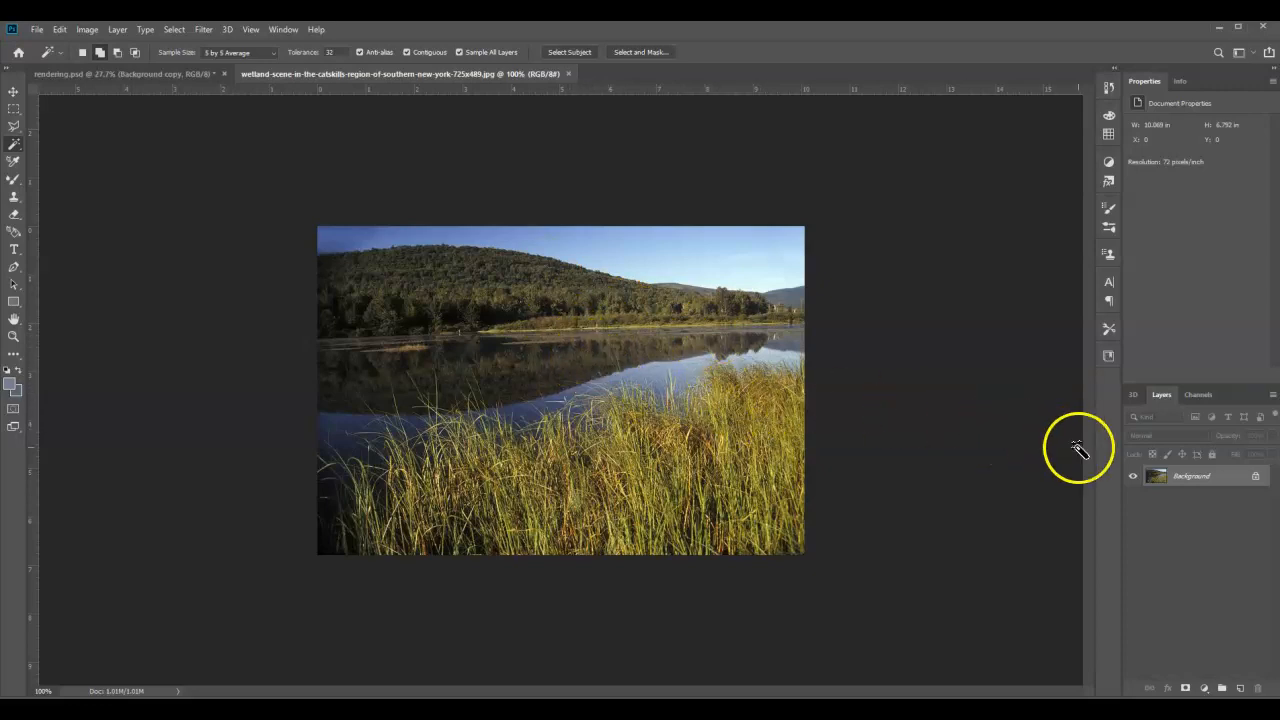
{"action": "left_click", "coordinate": [1255, 482]}
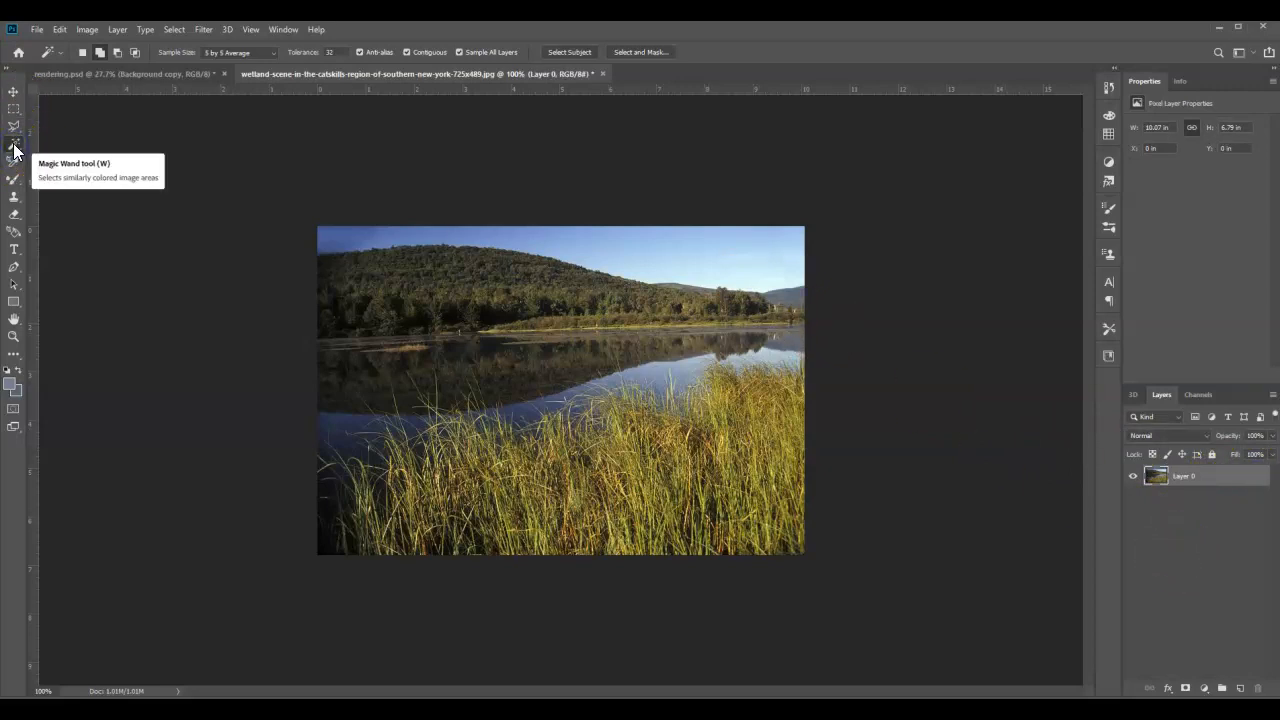
{"action": "left_click", "coordinate": [353, 240]}
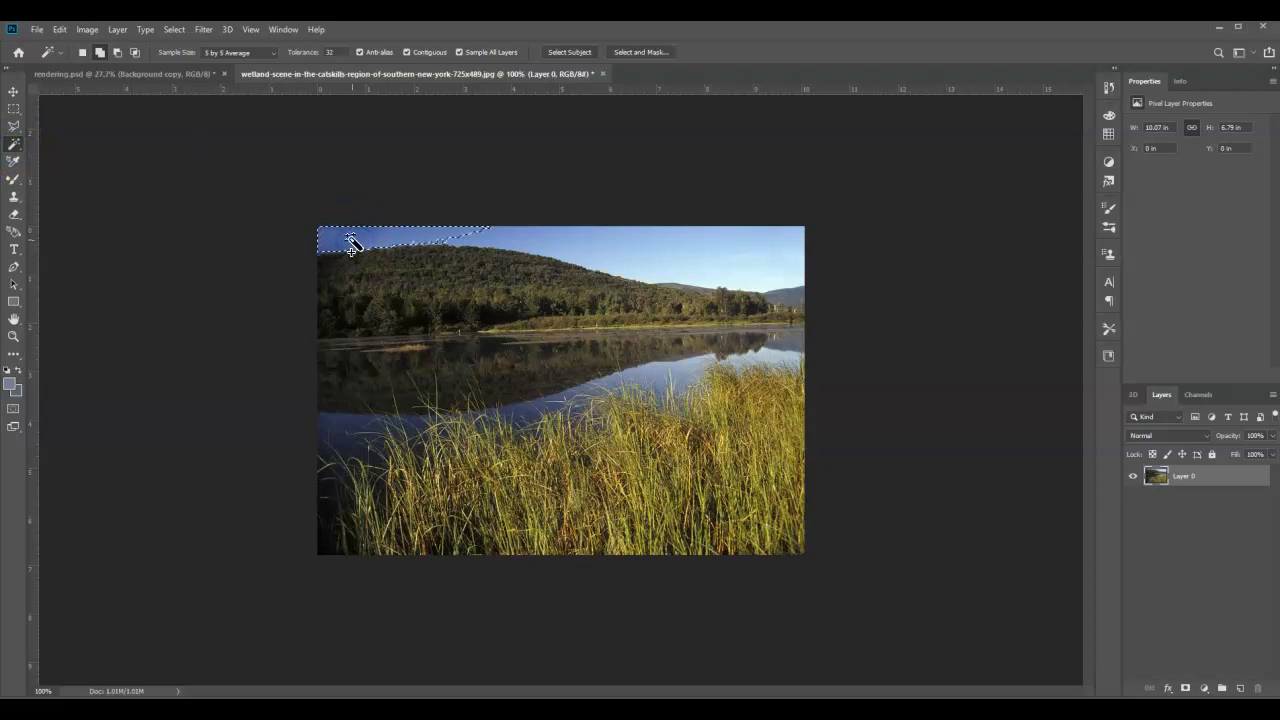
{"action": "key", "text": "Delete"}
{"action": "left_click", "coordinate": [516, 238]}
{"action": "key", "text": "Delete"}
{"action": "left_click", "coordinate": [643, 277]}
{"action": "key", "text": "Delete"}
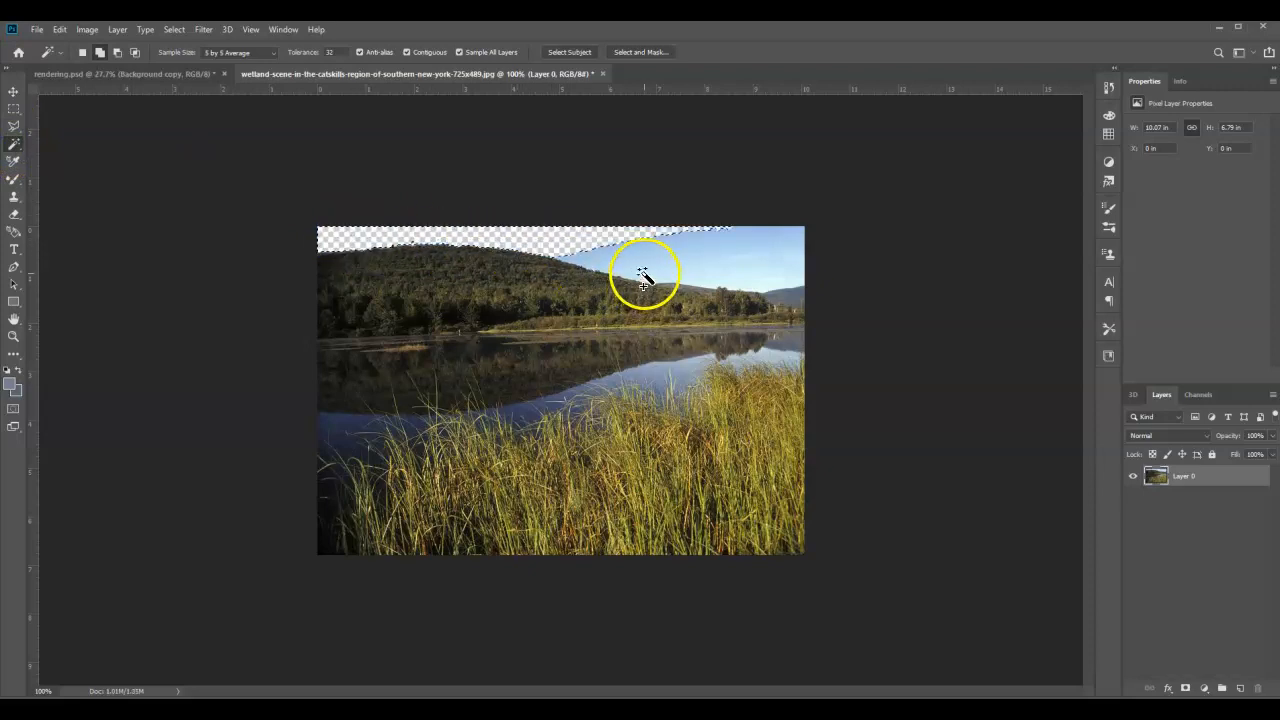
{"action": "key", "text": "Delete"}
{"action": "left_click", "coordinate": [750, 295]}
{"action": "key", "text": "Delete"}
{"action": "left_click", "coordinate": [767, 292]}
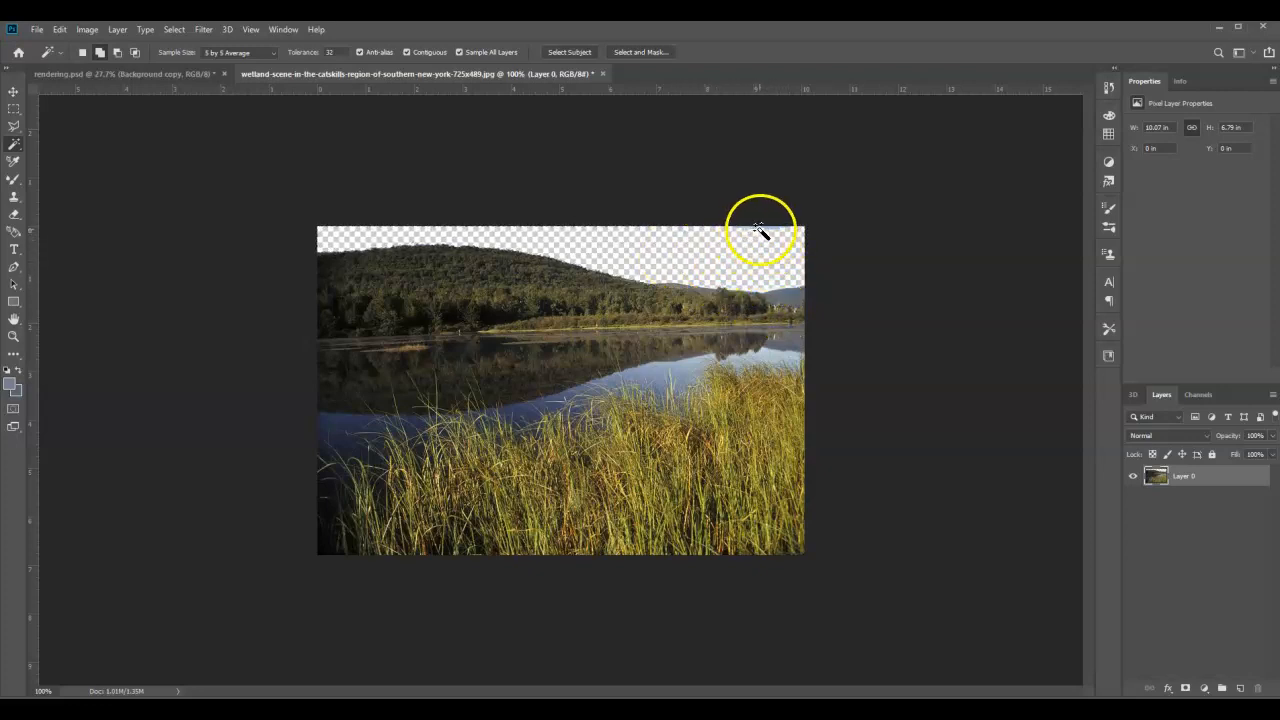
Step: Trace the leftover sky fragments above the distant treeline and far ridge with the Polygonal Lasso, delete them and deselect
{"action": "scroll", "coordinate": [773, 300], "scroll_direction": "up", "scroll_amount": 2}
{"action": "scroll", "coordinate": [900, 220], "scroll_direction": "up", "scroll_amount": 2}
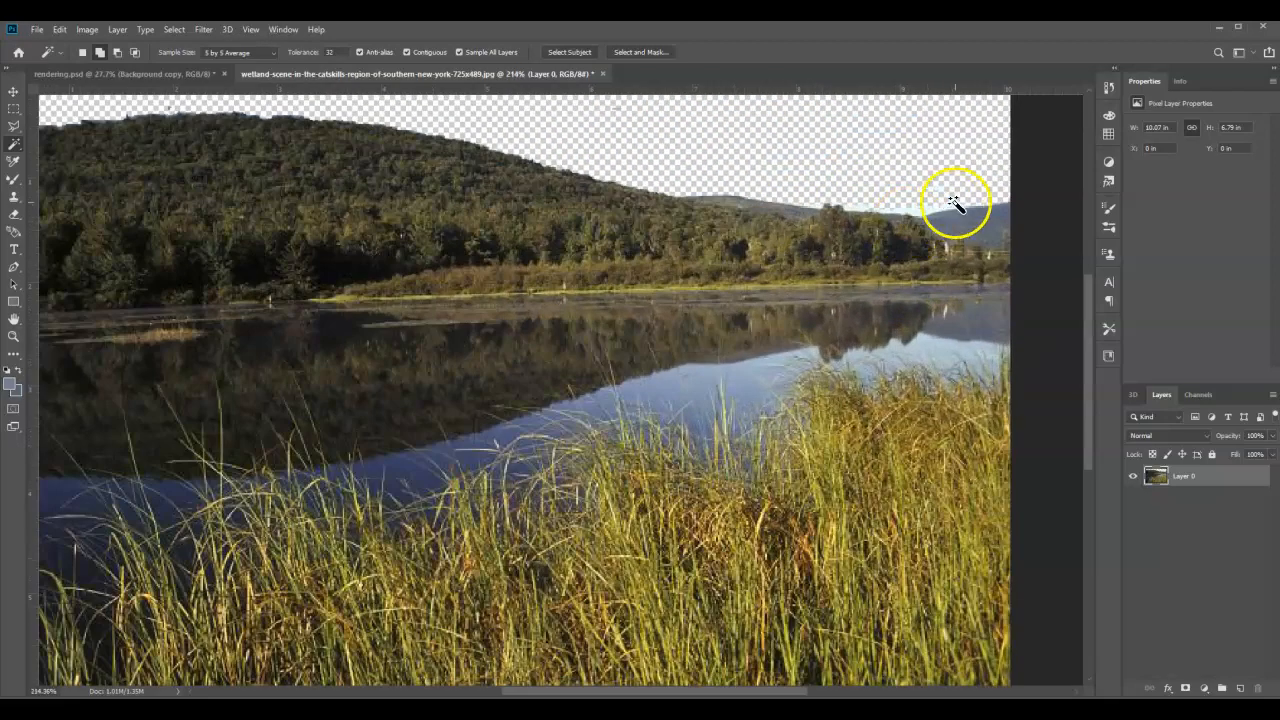
{"action": "scroll", "coordinate": [952, 198], "scroll_direction": "up", "scroll_amount": 3}
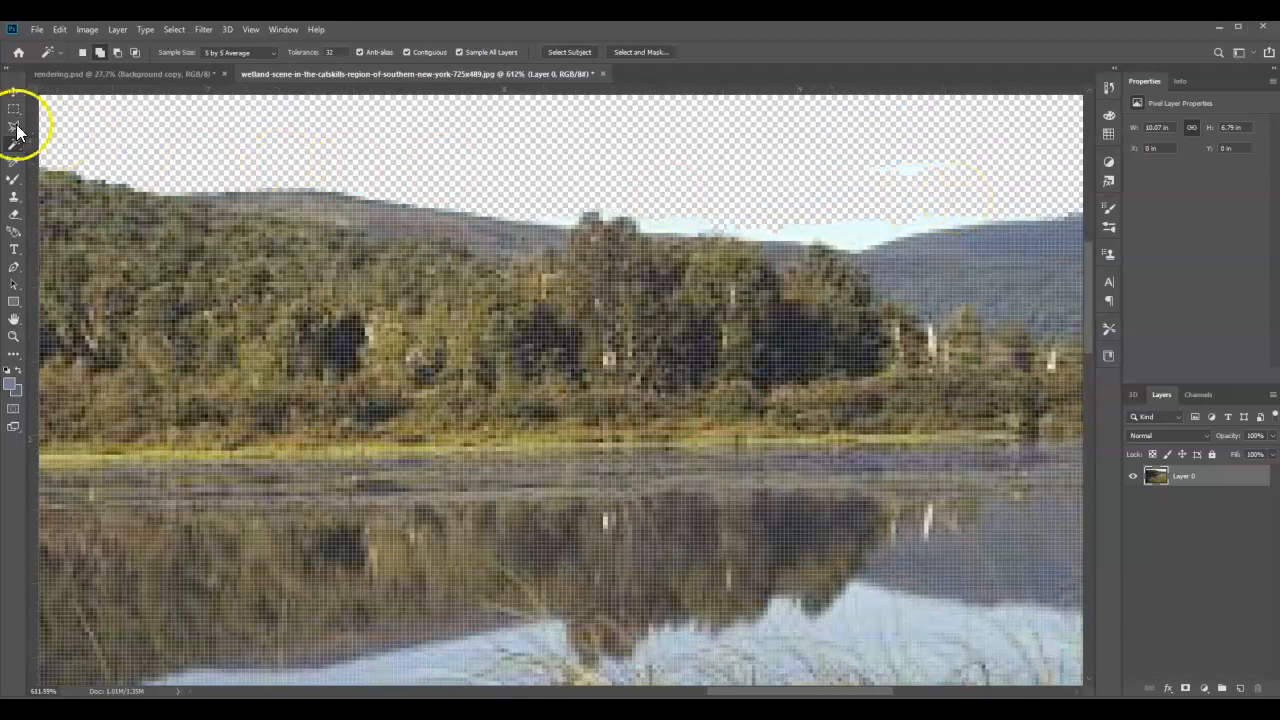
{"action": "left_click", "coordinate": [13, 126]}
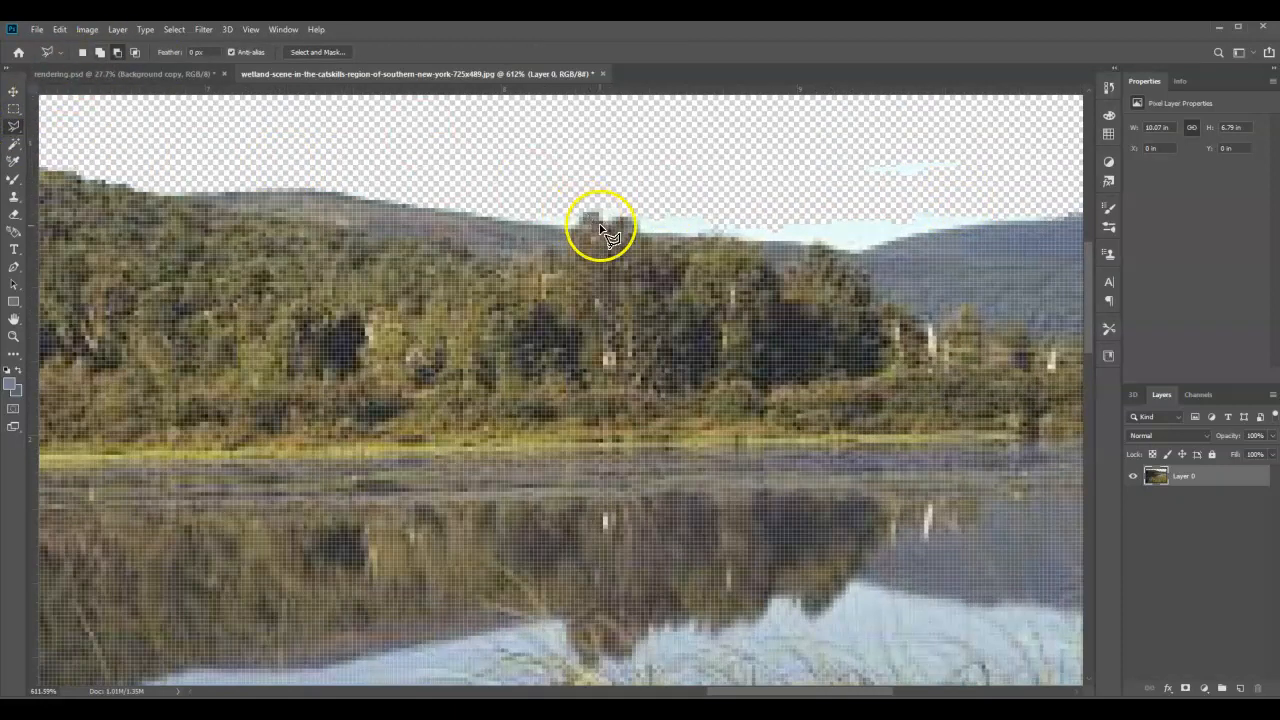
{"action": "left_click", "coordinate": [526, 215]}
{"action": "mouse_move", "coordinate": [566, 230]}
{"action": "left_mouse_down"}
{"action": "mouse_move", "coordinate": [641, 213]}
{"action": "mouse_move", "coordinate": [648, 236]}
{"action": "mouse_move", "coordinate": [709, 236]}
{"action": "left_mouse_up"}
{"action": "left_click", "coordinate": [709, 236]}
{"action": "left_click", "coordinate": [814, 246]}
{"action": "left_click", "coordinate": [866, 252]}
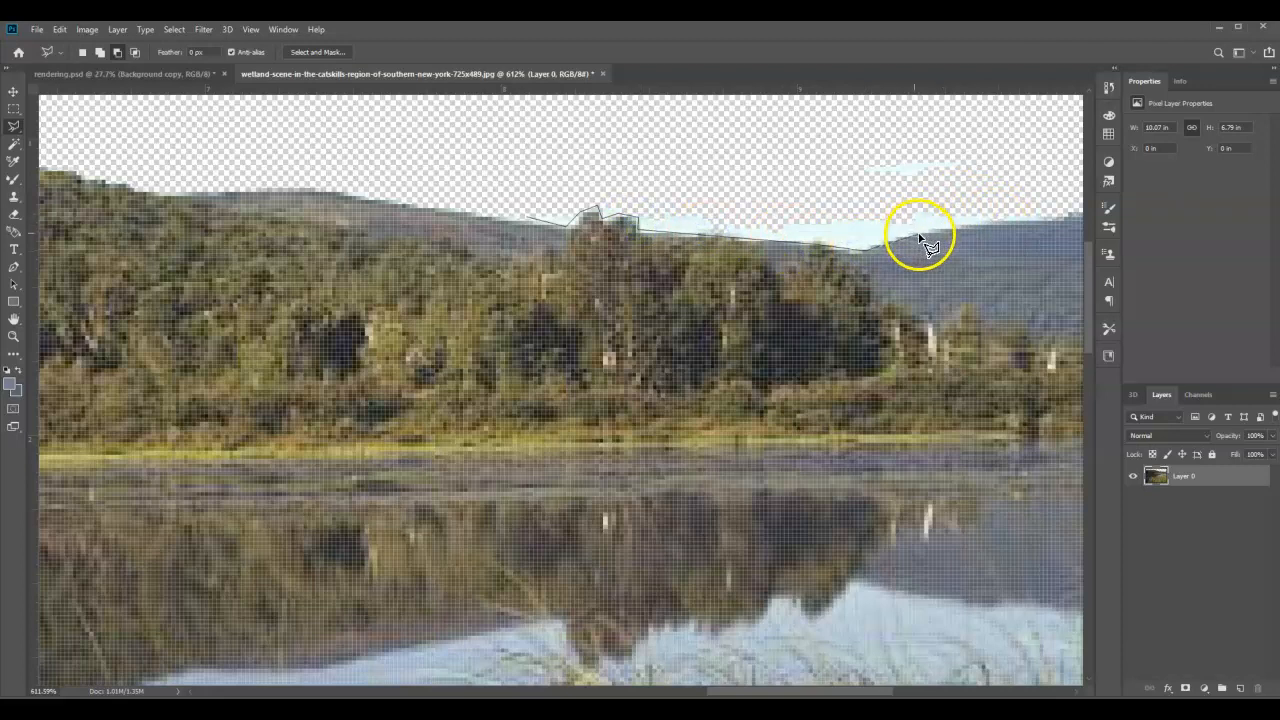
{"action": "left_click", "coordinate": [983, 222]}
{"action": "left_click", "coordinate": [1062, 222]}
{"action": "left_click", "coordinate": [1045, 142]}
{"action": "left_click", "coordinate": [776, 103]}
{"action": "left_click", "coordinate": [550, 151]}
{"action": "left_click", "coordinate": [526, 215]}
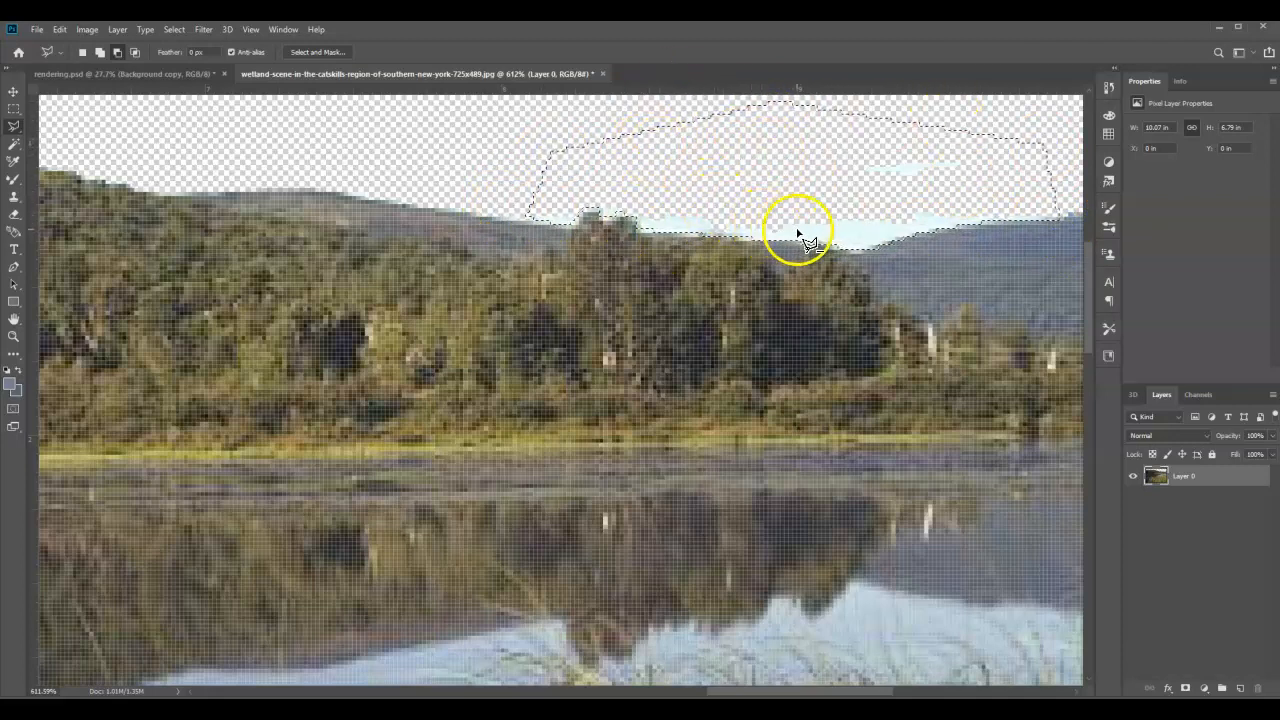
{"action": "key", "text": "Delete"}
{"action": "key", "text": "ctrl+d"}
Step: Outline the mountain and treeline with the Polygonal Lasso, running the lower edge along the far shoreline across the photo's full width
{"action": "scroll", "coordinate": [728, 417], "scroll_direction": "down", "scroll_amount": 2}
{"action": "scroll", "coordinate": [728, 417], "scroll_direction": "down", "scroll_amount": 4}
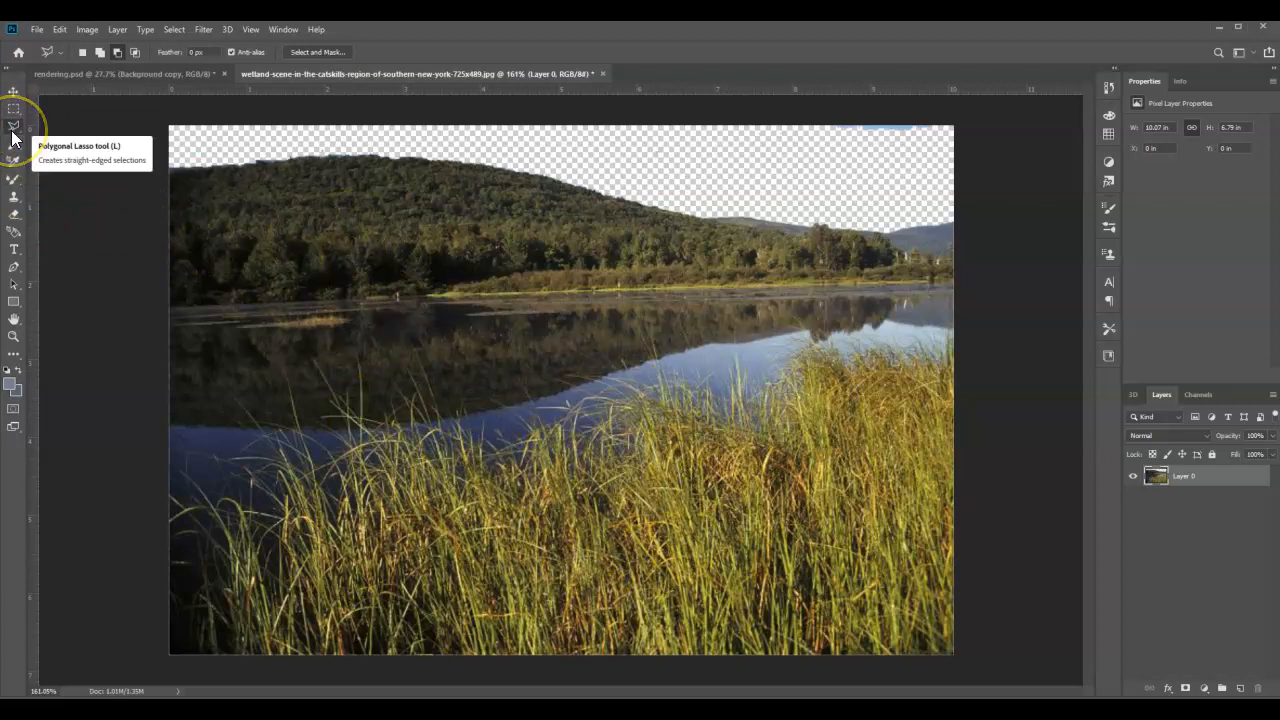
{"action": "left_click", "coordinate": [147, 164]}
{"action": "left_click", "coordinate": [226, 150]}
{"action": "left_click", "coordinate": [348, 143]}
{"action": "left_click", "coordinate": [548, 156]}
{"action": "left_click", "coordinate": [689, 191]}
{"action": "left_click", "coordinate": [804, 206]}
{"action": "left_click", "coordinate": [915, 194]}
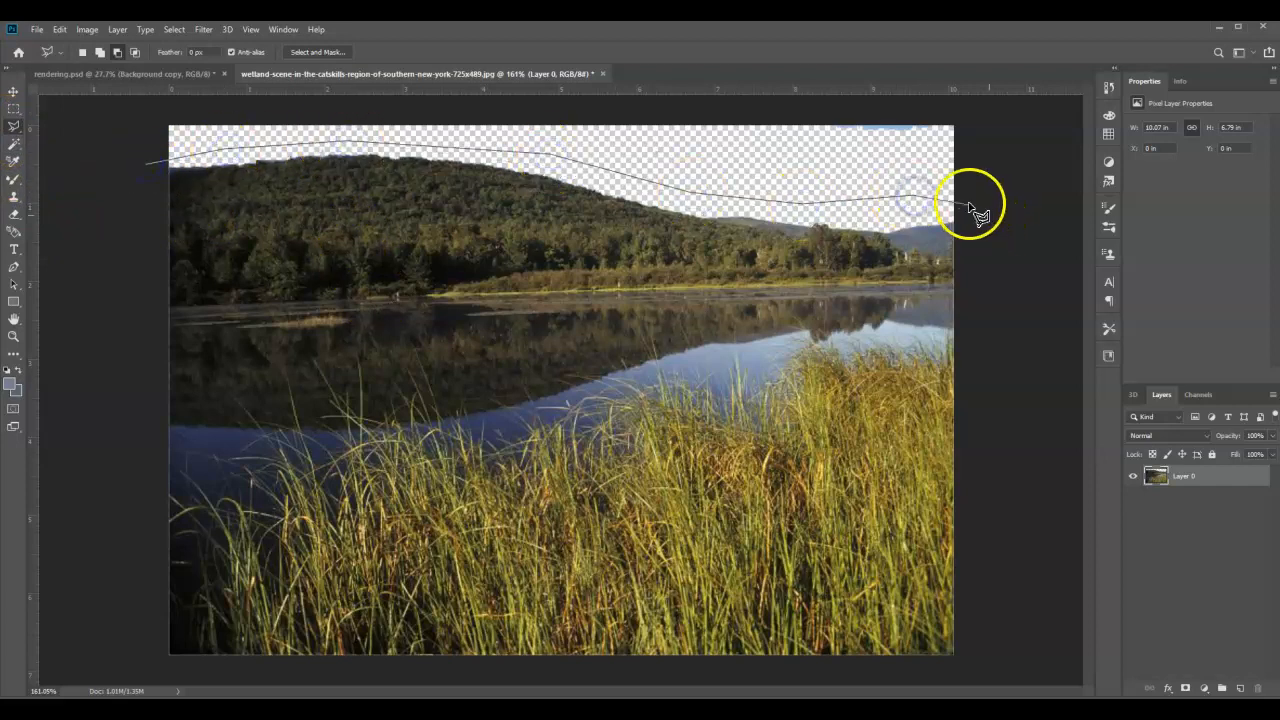
{"action": "left_click", "coordinate": [955, 198]}
{"action": "left_click", "coordinate": [957, 280]}
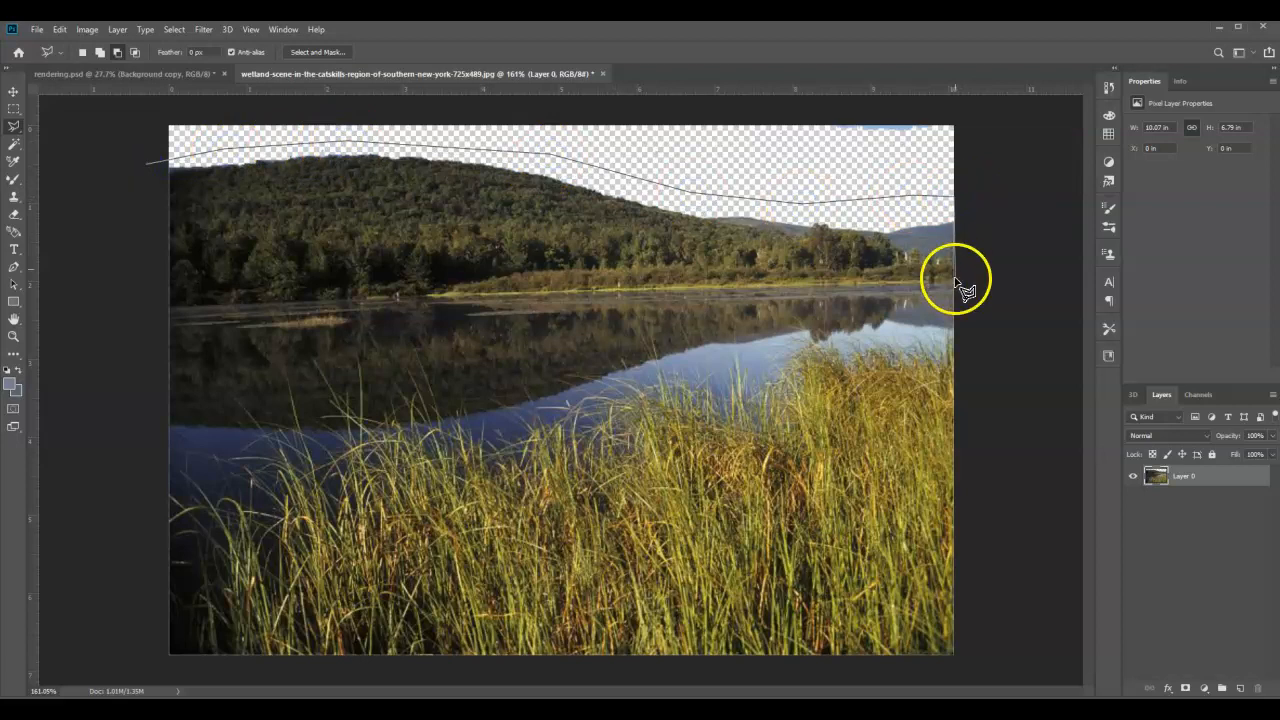
{"action": "left_click", "coordinate": [811, 287]}
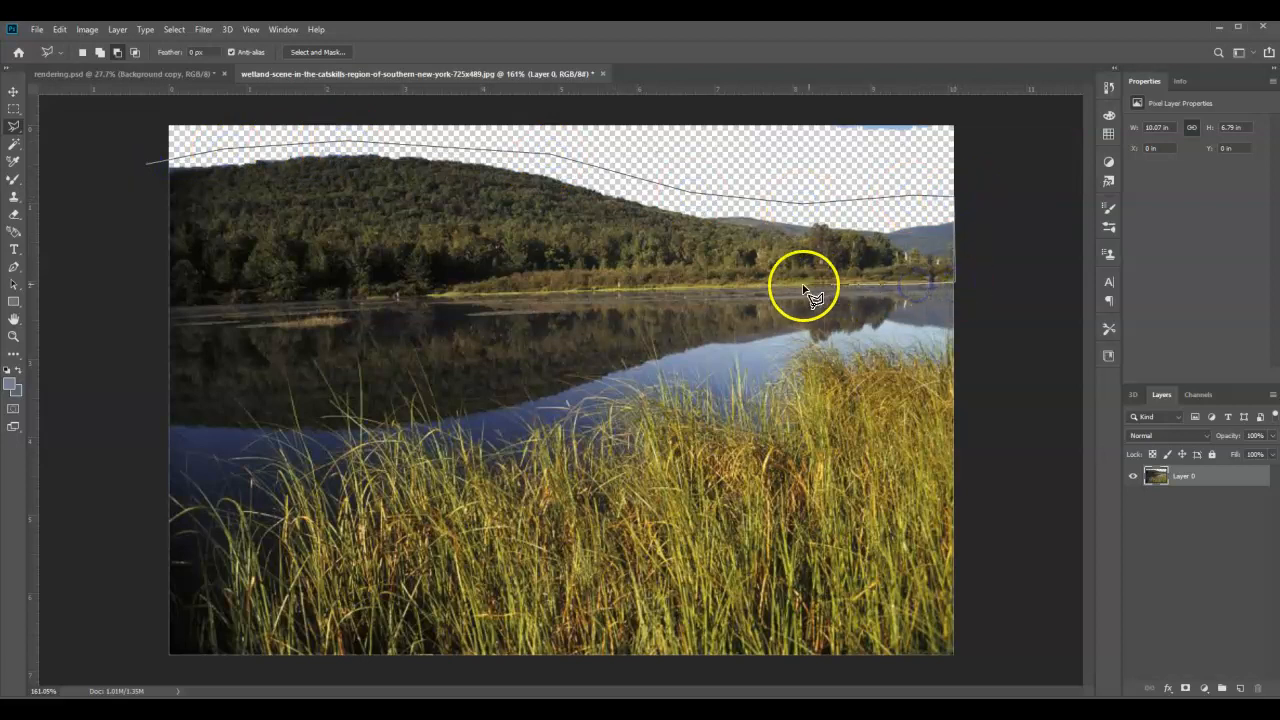
{"action": "left_click", "coordinate": [662, 292]}
{"action": "left_click", "coordinate": [535, 292]}
{"action": "left_click", "coordinate": [402, 296]}
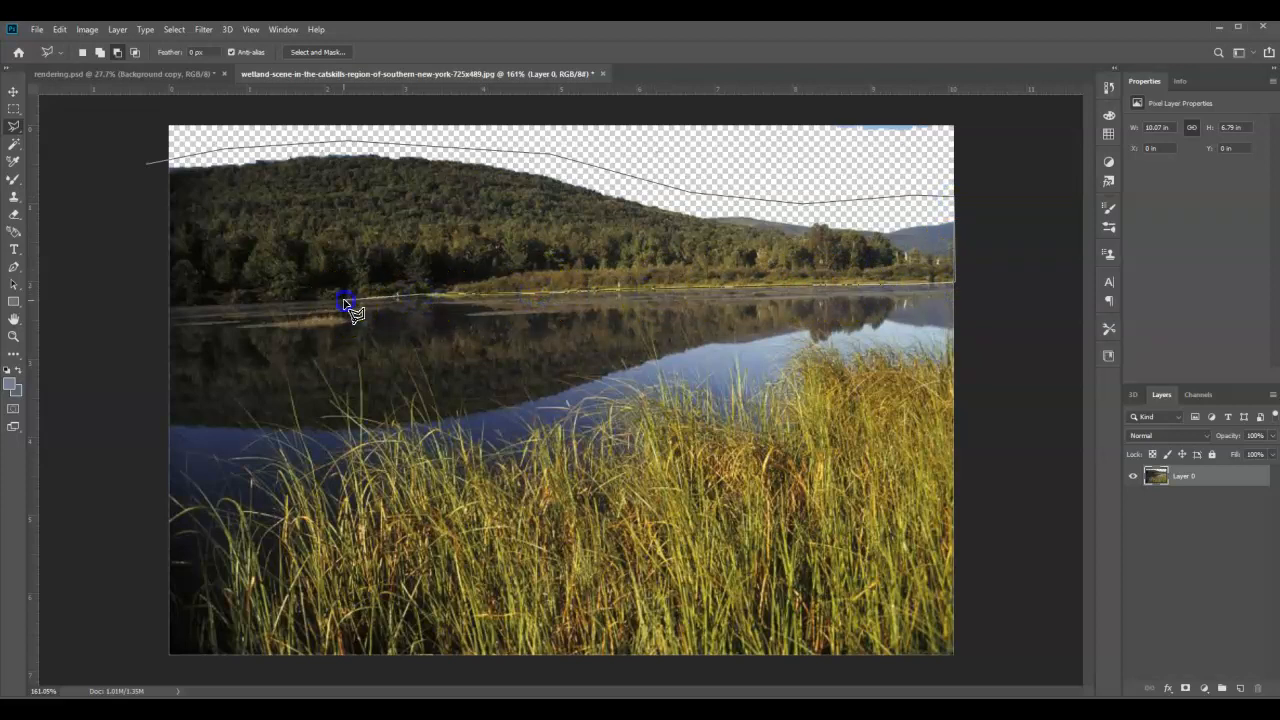
{"action": "left_click", "coordinate": [146, 162]}
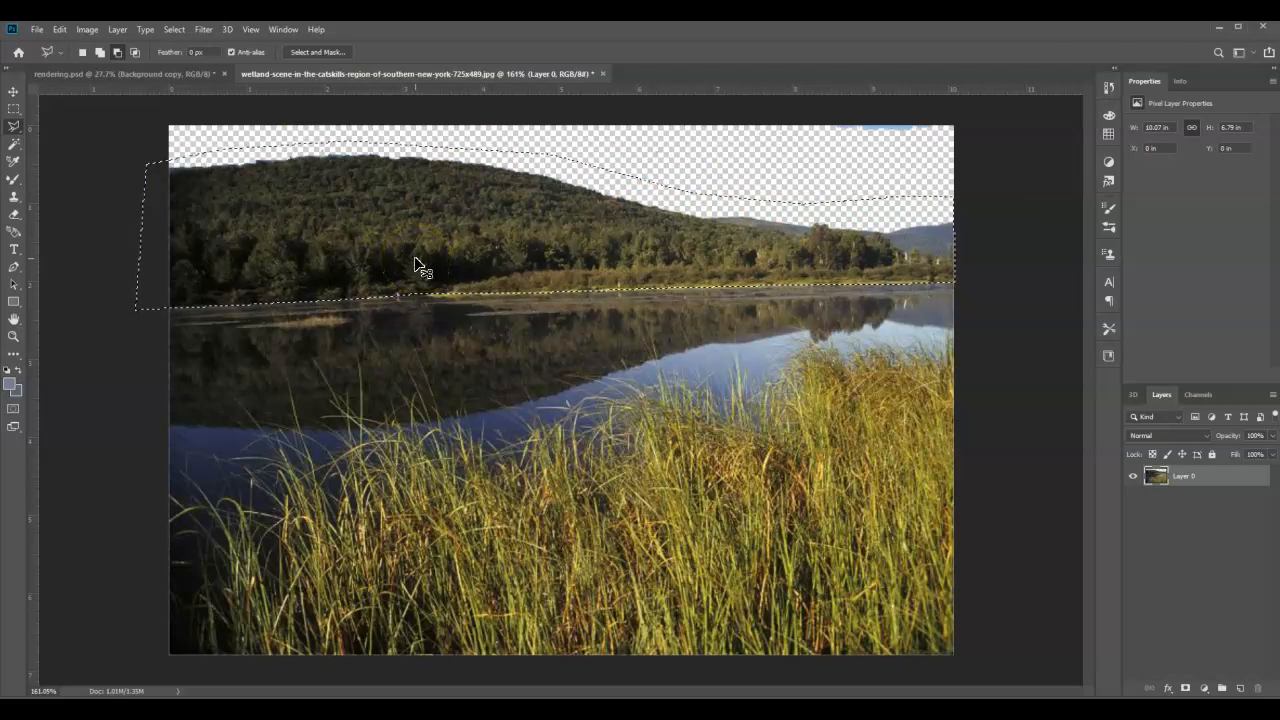
Step: Paste the selected mountain into rendering.psd above the Background copy layer and move it into the open sky beside the house
{"action": "left_click", "coordinate": [138, 74]}
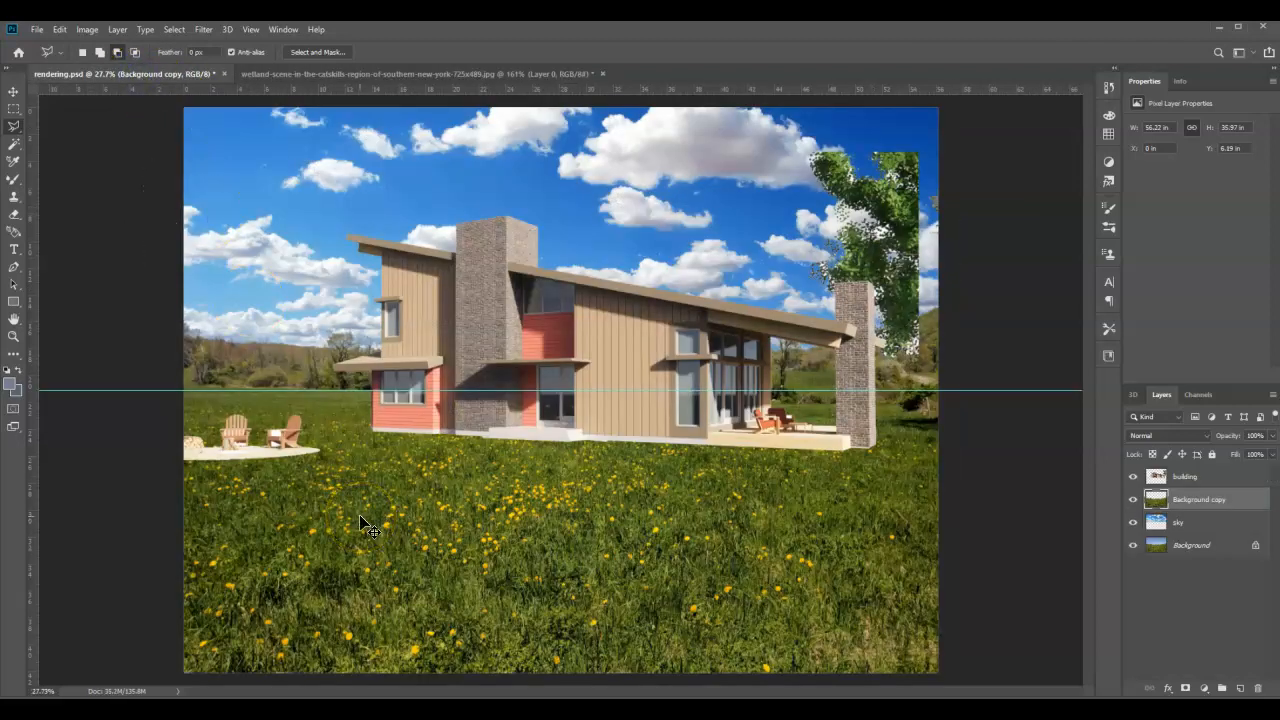
{"action": "key", "text": "ctrl+v"}
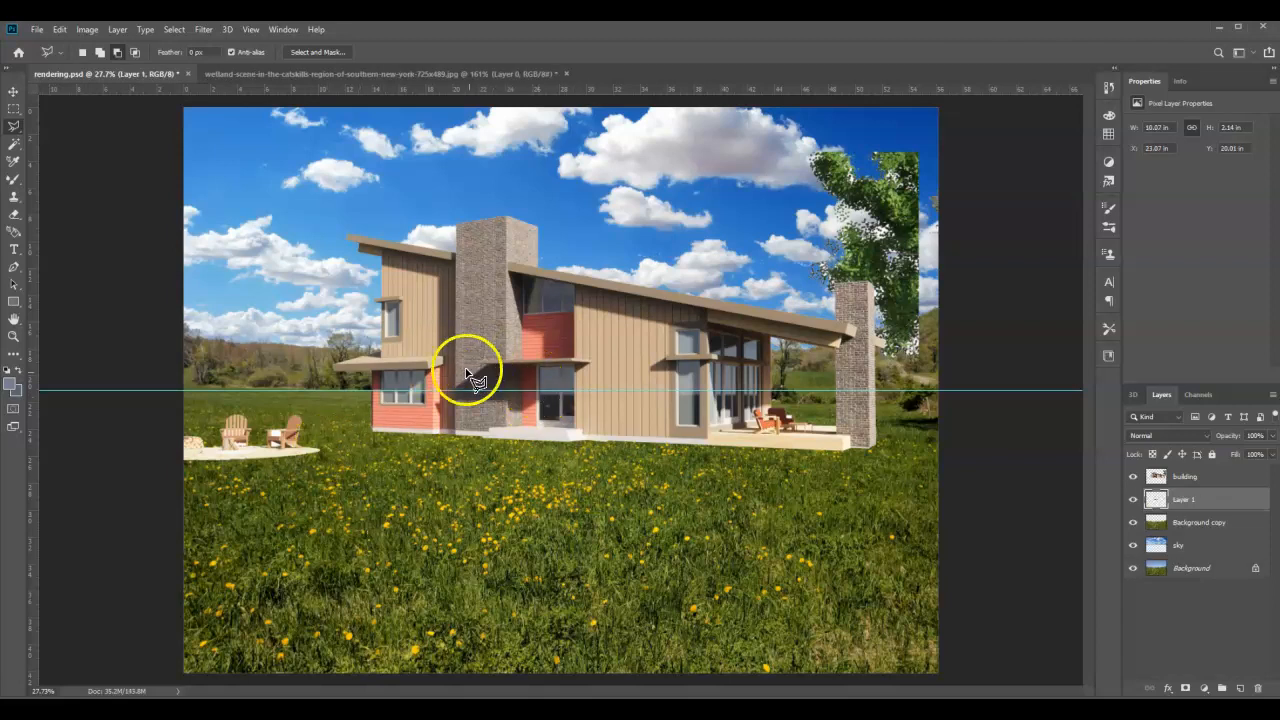
{"action": "left_click", "coordinate": [13, 96]}
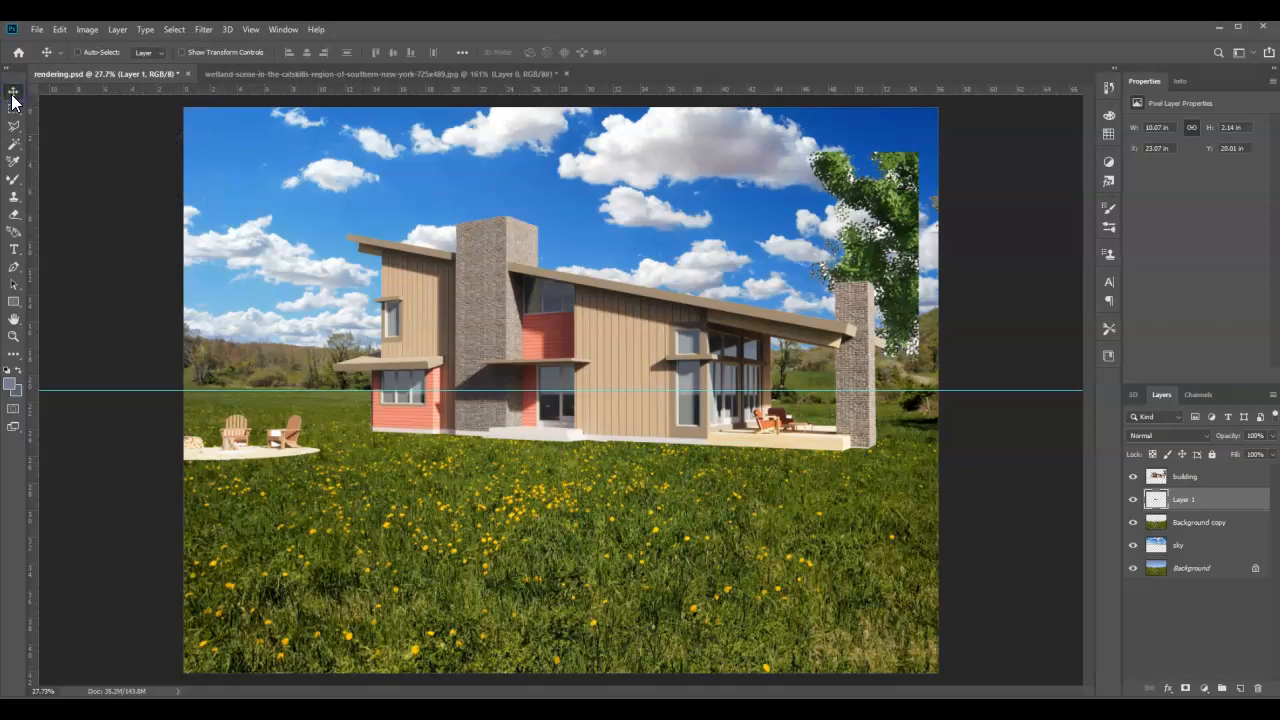
{"action": "left_click_drag", "start_coordinate": [598, 370], "coordinate": [357, 188]}
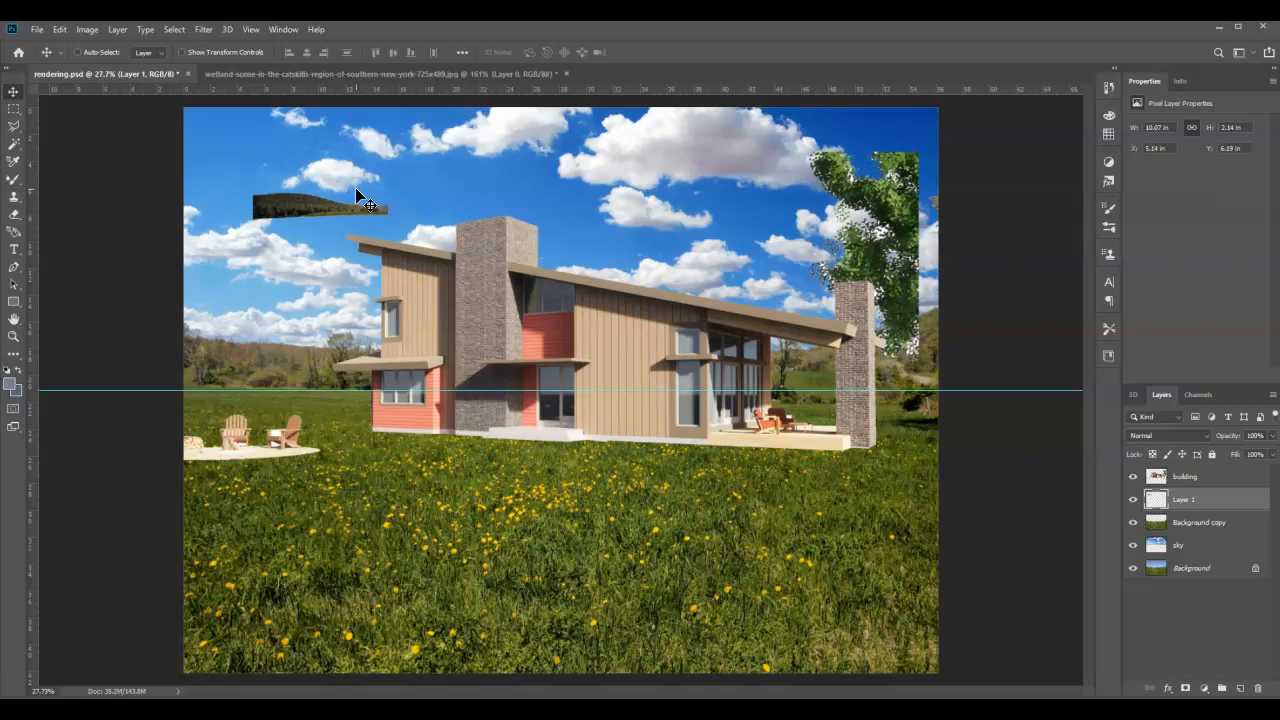
Step: Rename the pasted layer to mountain
{"action": "double_click", "coordinate": [1185, 498]}
{"action": "type", "text": "mountain"}
{"action": "left_click", "coordinate": [1194, 522]}
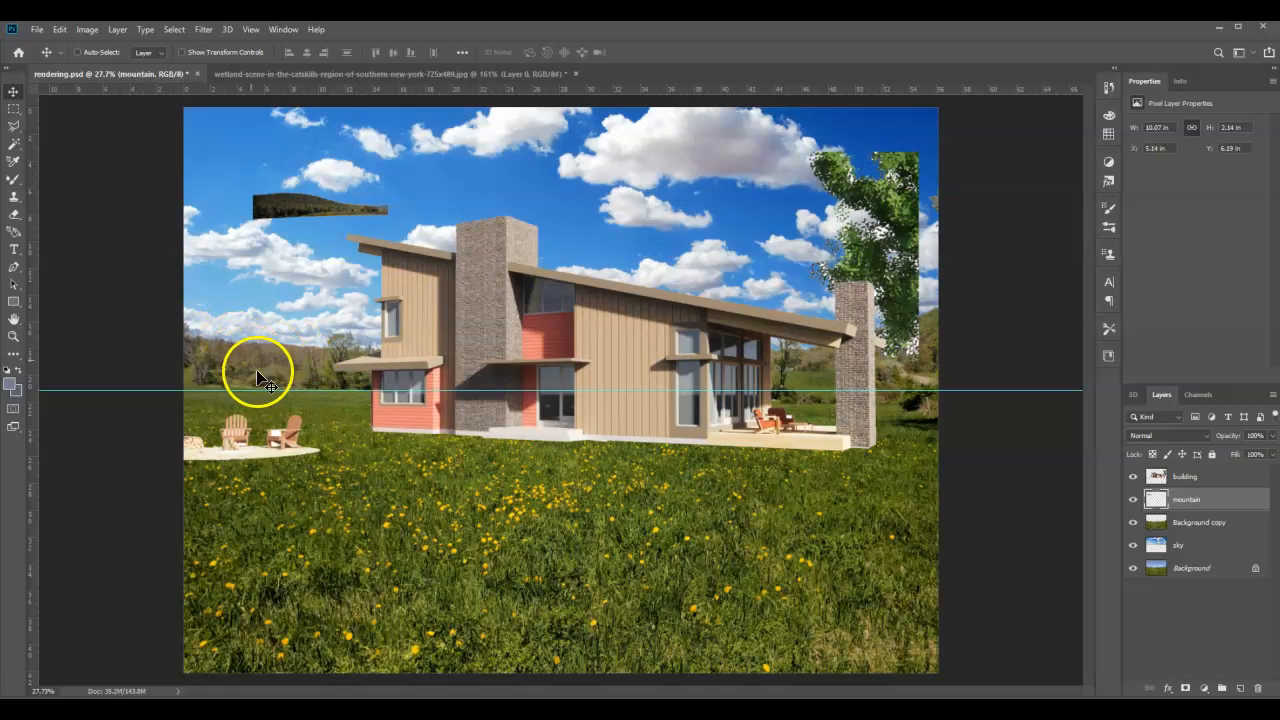
Step: Align the mountain with the image's left edge and the horizon guide, and scale it proportionally to about 56.24 × 11.95 in
{"action": "left_click_drag", "start_coordinate": [285, 207], "coordinate": [215, 378]}
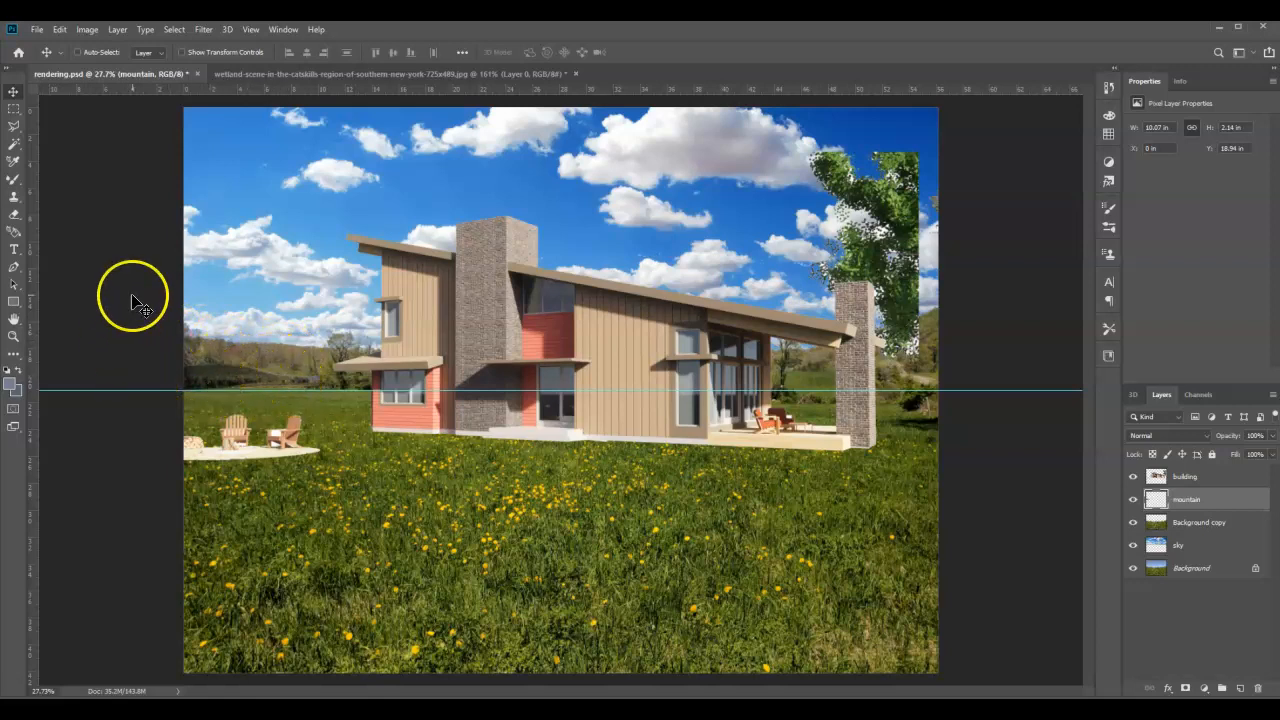
{"action": "key", "text": "ctrl+t"}
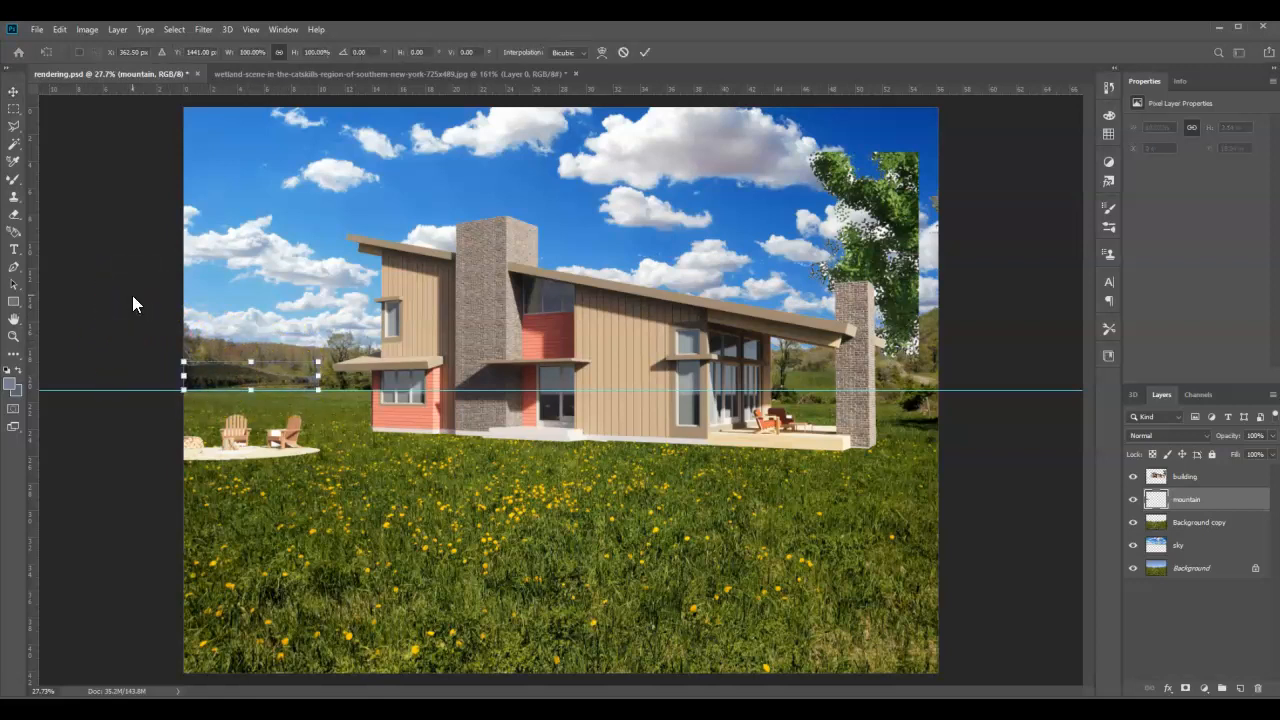
{"action": "left_click_drag", "start_coordinate": [318, 362], "coordinate": [950, 293]}
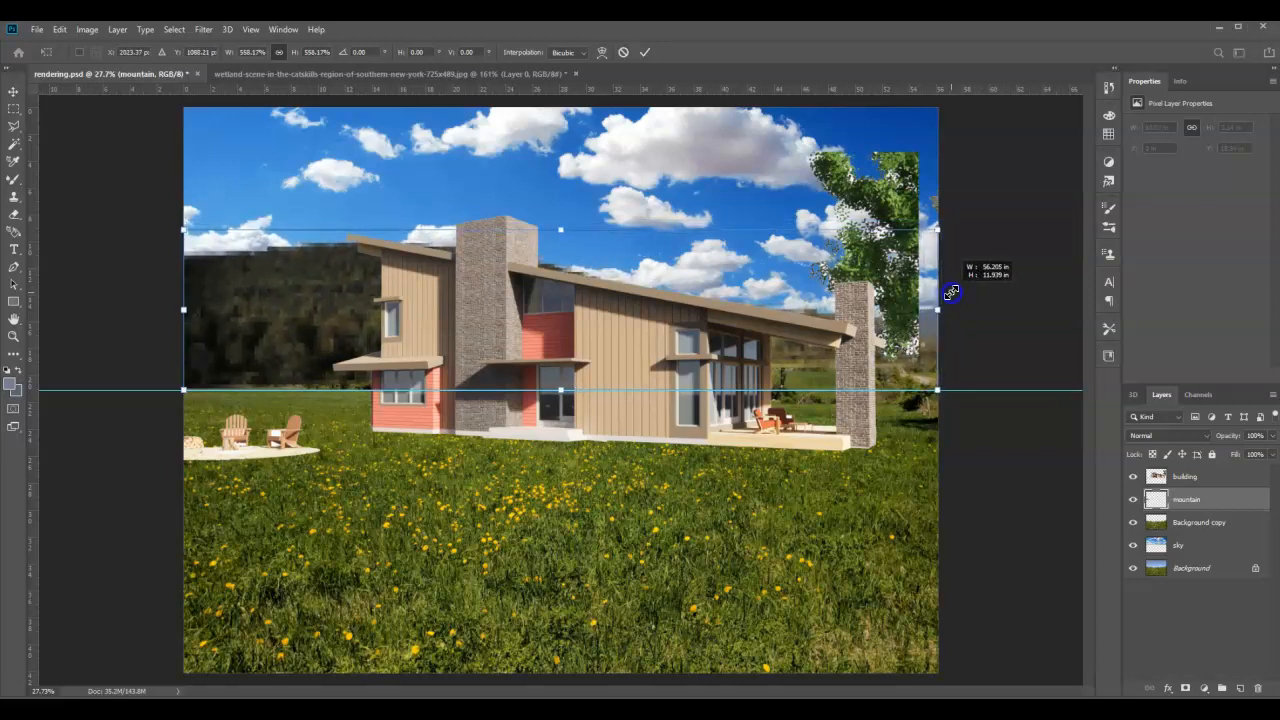
{"action": "left_click_drag", "start_coordinate": [954, 291], "coordinate": [1168, 232]}
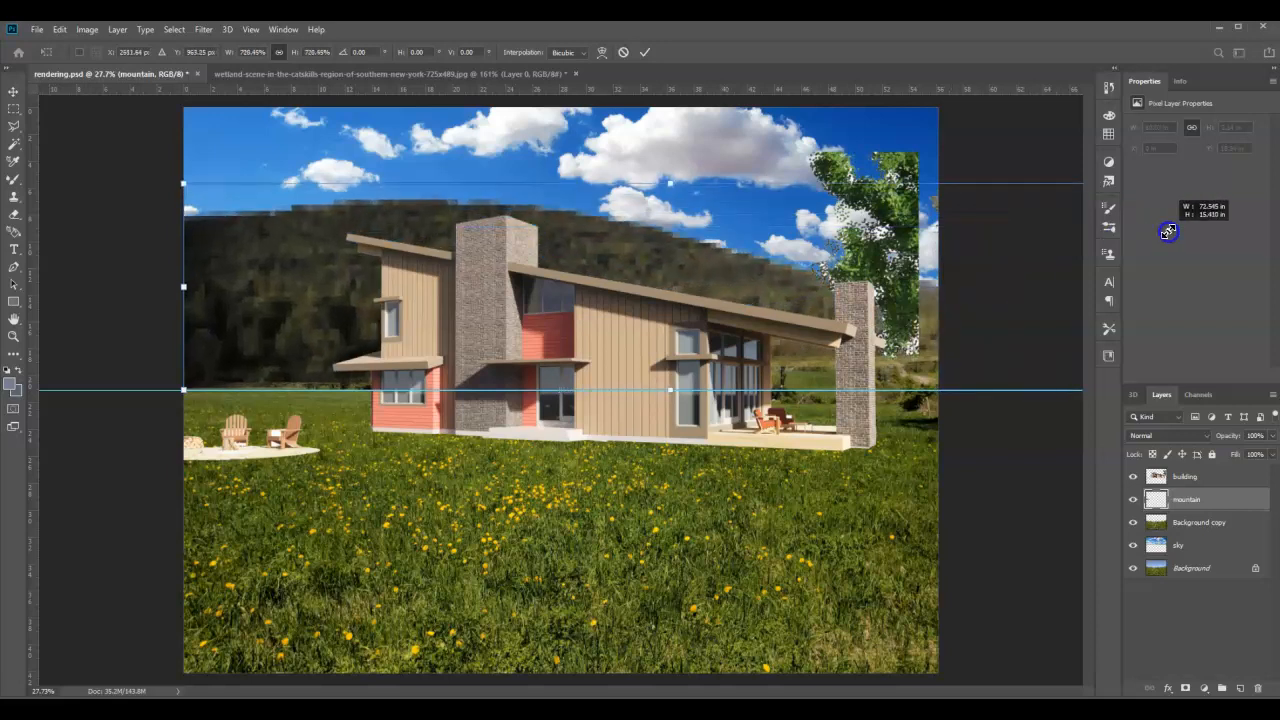
{"action": "left_click_drag", "start_coordinate": [1168, 232], "coordinate": [957, 316]}
{"action": "double_click", "coordinate": [311, 312]}
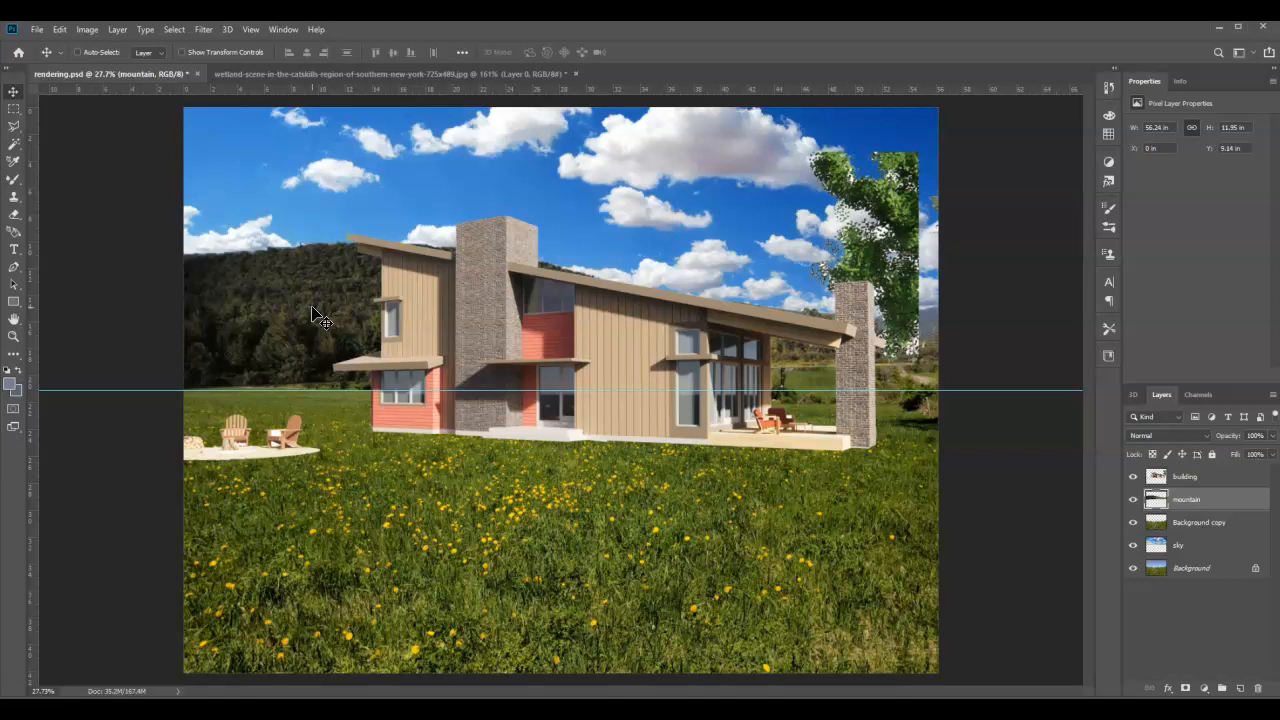
Step: Nudge the mountain layer down to a Y position of about 10.51 in, lowering its base onto the field
{"action": "key", "text": "Down"}
{"action": "key", "text": "Down"}
{"action": "key", "text": "Down"}
{"action": "key", "text": "Down"}
{"action": "key", "text": "Down"}
{"action": "key", "text": "Down"}
{"action": "key", "text": "Down"}
{"action": "key", "text": "Down"}
{"action": "key", "text": "Down"}
{"action": "key", "text": "Down"}
{"action": "key", "text": "Down"}
{"action": "key", "text": "Down"}
{"action": "key", "text": "Down"}
{"action": "key", "text": "Down"}
{"action": "key", "text": "Down"}
{"action": "key", "text": "Down"}
{"action": "key", "text": "Down"}
{"action": "key", "text": "Down"}
{"action": "key", "text": "Down"}
{"action": "key", "text": "Down"}
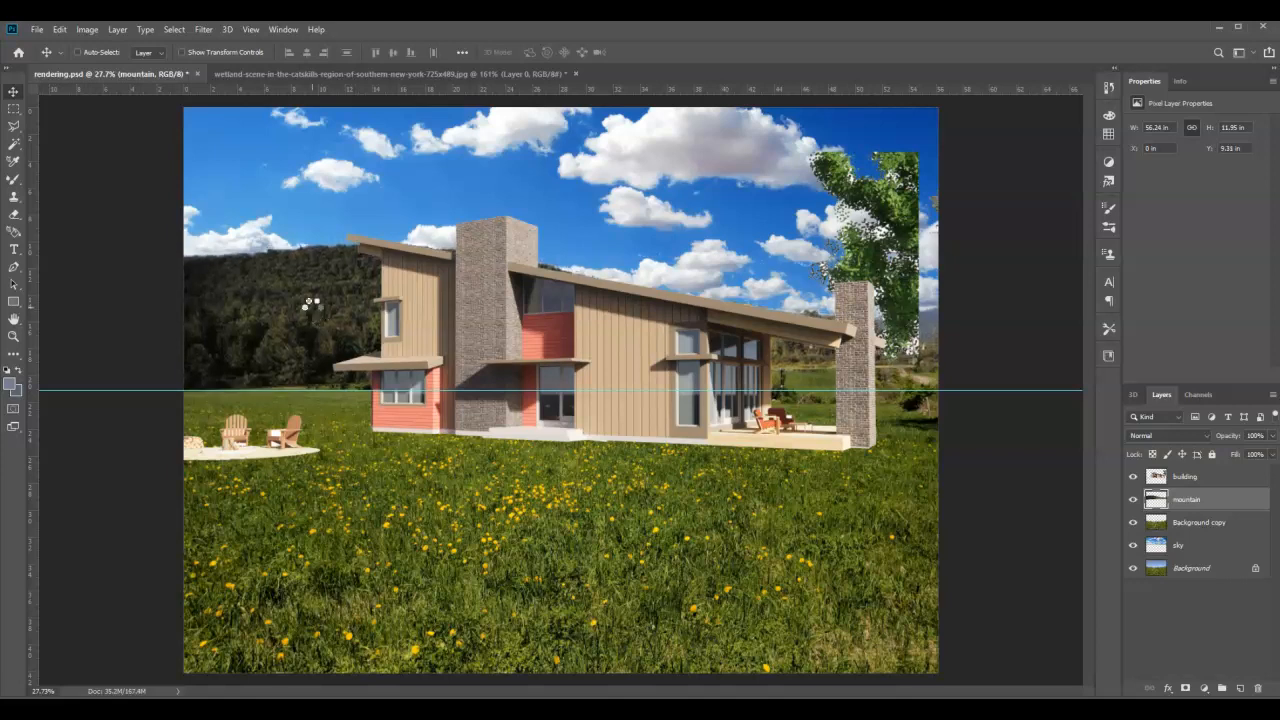
{"action": "key", "text": "Down"}
{"action": "key", "text": "Down"}
{"action": "key", "text": "Down"}
{"action": "key", "text": "Down"}
{"action": "key", "text": "Down"}
{"action": "key", "text": "Down"}
{"action": "key", "text": "Down"}
{"action": "key", "text": "Down"}
{"action": "key", "text": "Down"}
{"action": "key", "text": "Down"}
{"action": "key", "text": "Down"}
{"action": "key", "text": "Down"}
{"action": "key", "text": "Down"}
{"action": "key", "text": "Down"}
{"action": "key", "text": "Down"}
{"action": "key", "text": "Down"}
{"action": "key", "text": "Down"}
{"action": "key", "text": "Down"}
{"action": "key", "text": "Down"}
{"action": "key", "text": "Down"}
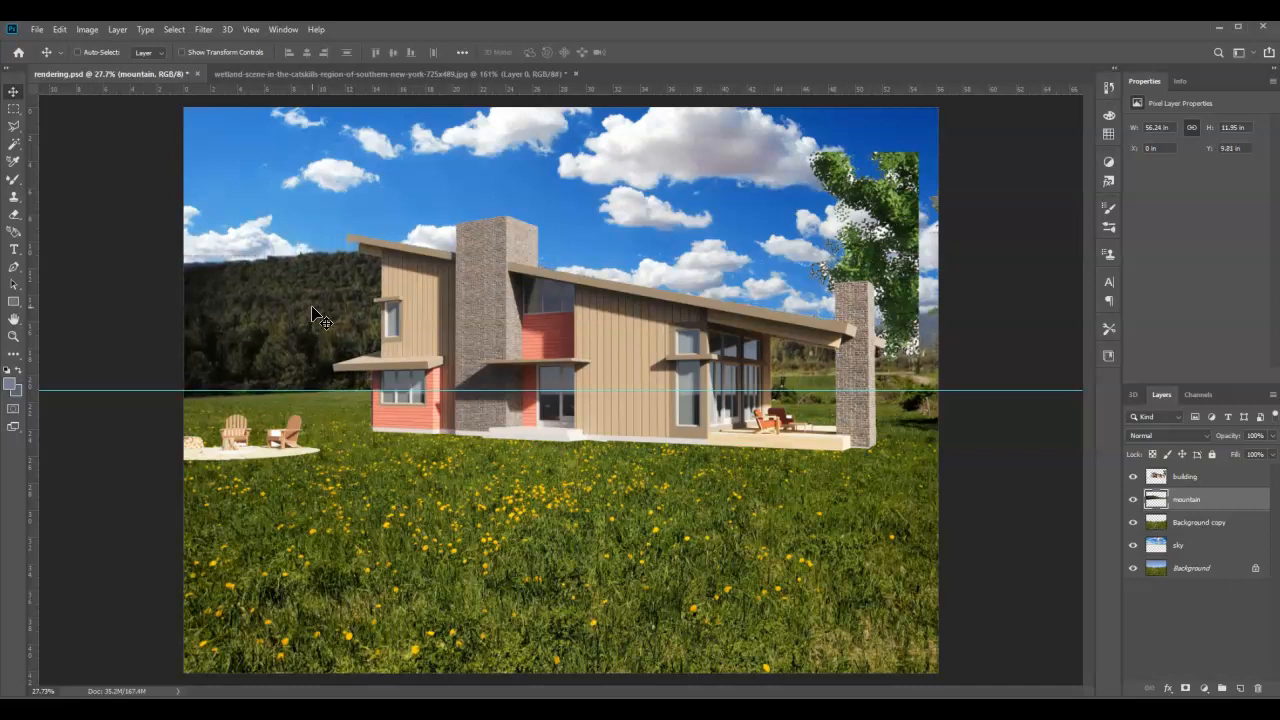
{"action": "key", "text": "Down"}
{"action": "key", "text": "Down"}
{"action": "key", "text": "Down"}
{"action": "key", "text": "Down"}
{"action": "key", "text": "Down"}
{"action": "key", "text": "Down"}
{"action": "key", "text": "Down"}
{"action": "key", "text": "Down"}
{"action": "key", "text": "Down"}
{"action": "key", "text": "Down"}
{"action": "key", "text": "Down"}
{"action": "key", "text": "Down"}
{"action": "key", "text": "Down"}
{"action": "key", "text": "Down"}
{"action": "key", "text": "Down"}
{"action": "key", "text": "Down"}
{"action": "key", "text": "Down"}
{"action": "key", "text": "Down"}
{"action": "key", "text": "Down"}
{"action": "key", "text": "Down"}
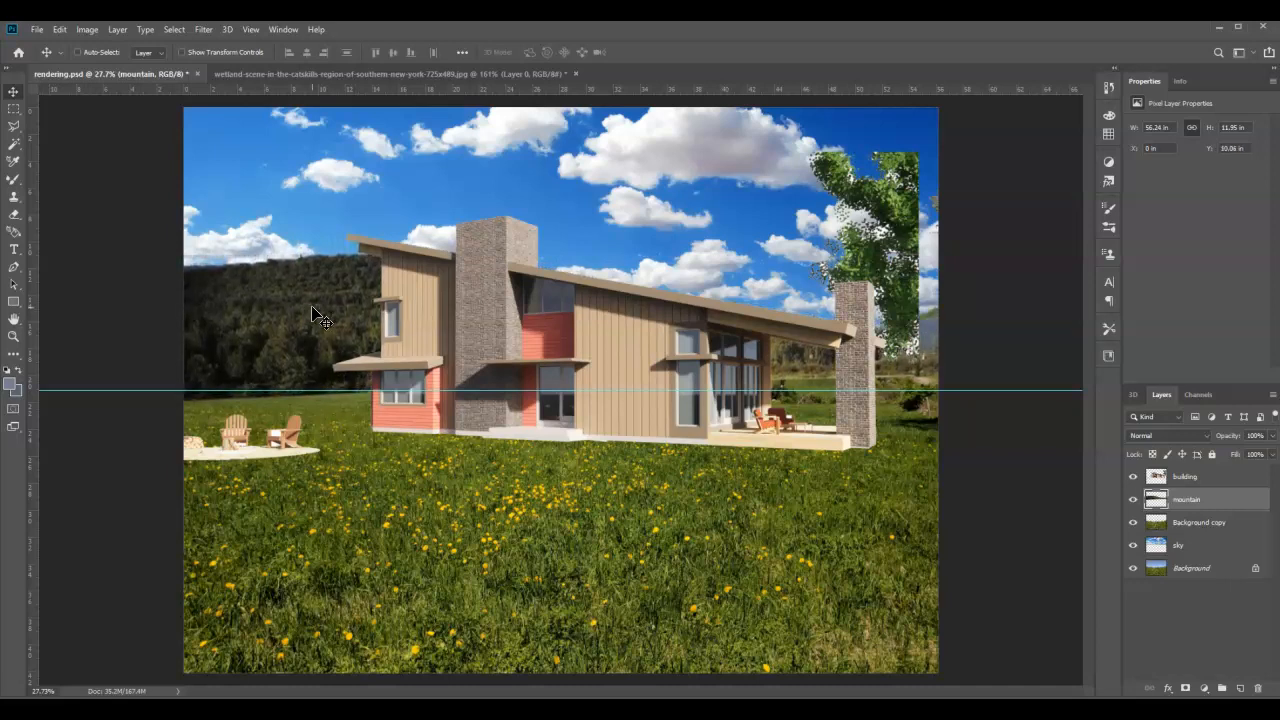
{"action": "key", "text": "Down"}
{"action": "key", "text": "Down"}
{"action": "key", "text": "Down"}
{"action": "key", "text": "Down"}
{"action": "key", "text": "Down"}
{"action": "key", "text": "Down"}
{"action": "key", "text": "Down"}
{"action": "key", "text": "Down"}
{"action": "key", "text": "Down"}
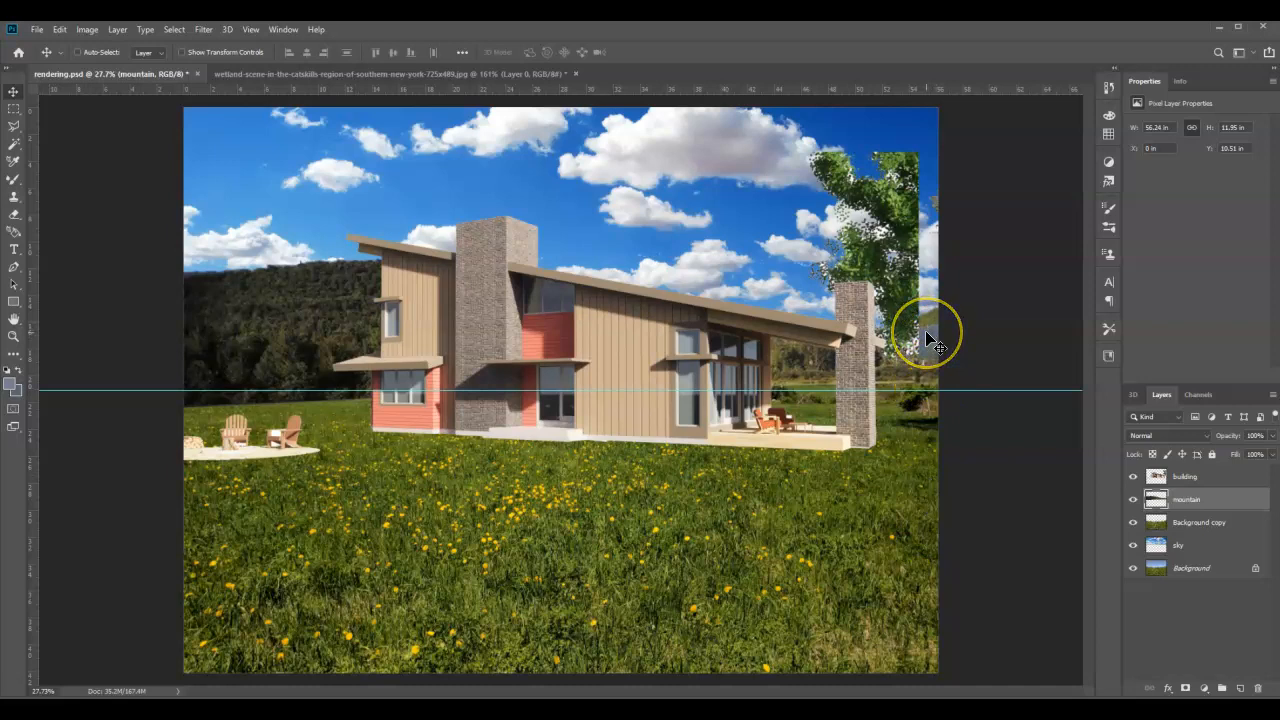
Step: Delete the old hill remnant beside the right-hand chimney from the Background copy layer with a rectangular marquee, and deselect
{"action": "left_click", "coordinate": [1186, 508]}
{"action": "left_click", "coordinate": [1182, 522]}
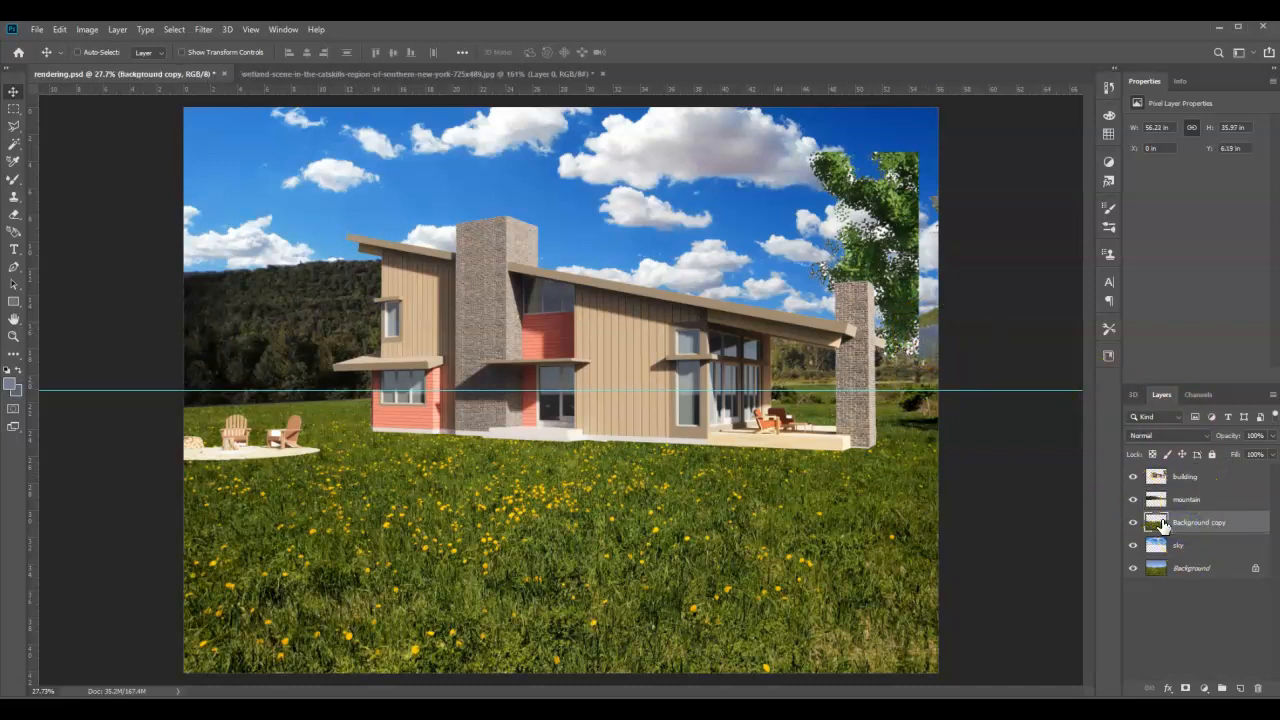
{"action": "left_click", "coordinate": [13, 112]}
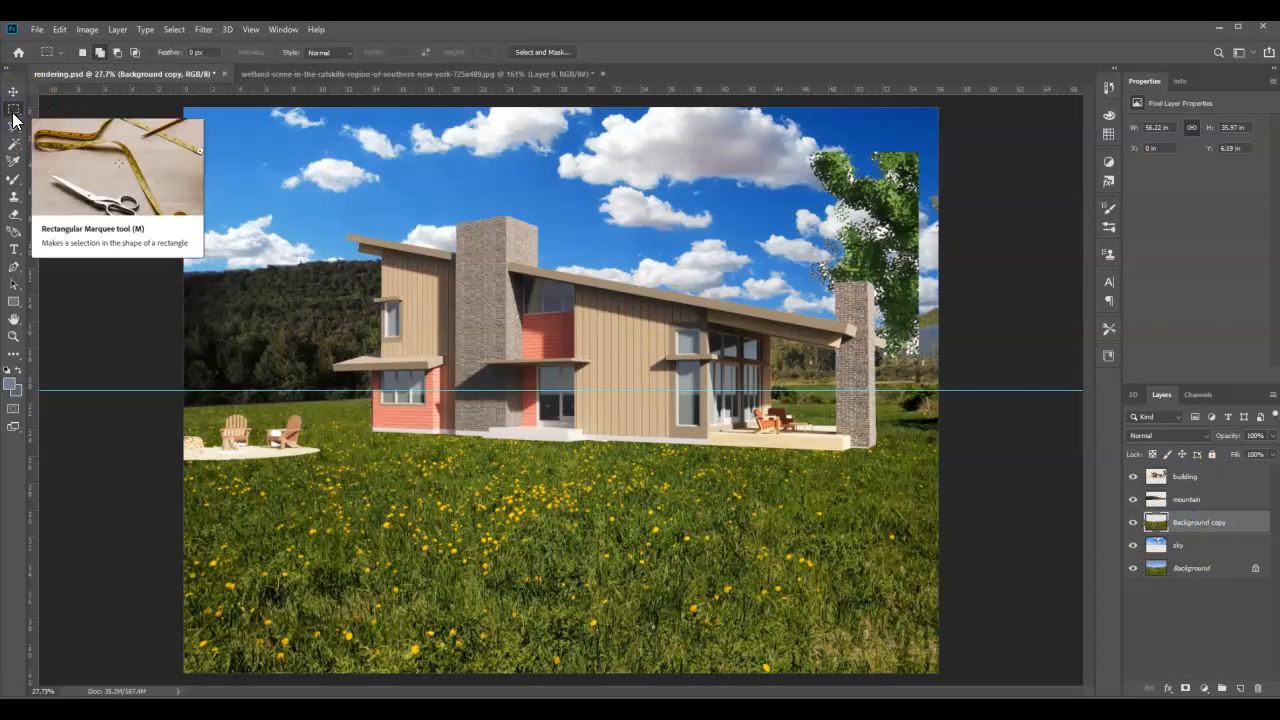
{"action": "left_click_drag", "start_coordinate": [882, 283], "coordinate": [960, 340]}
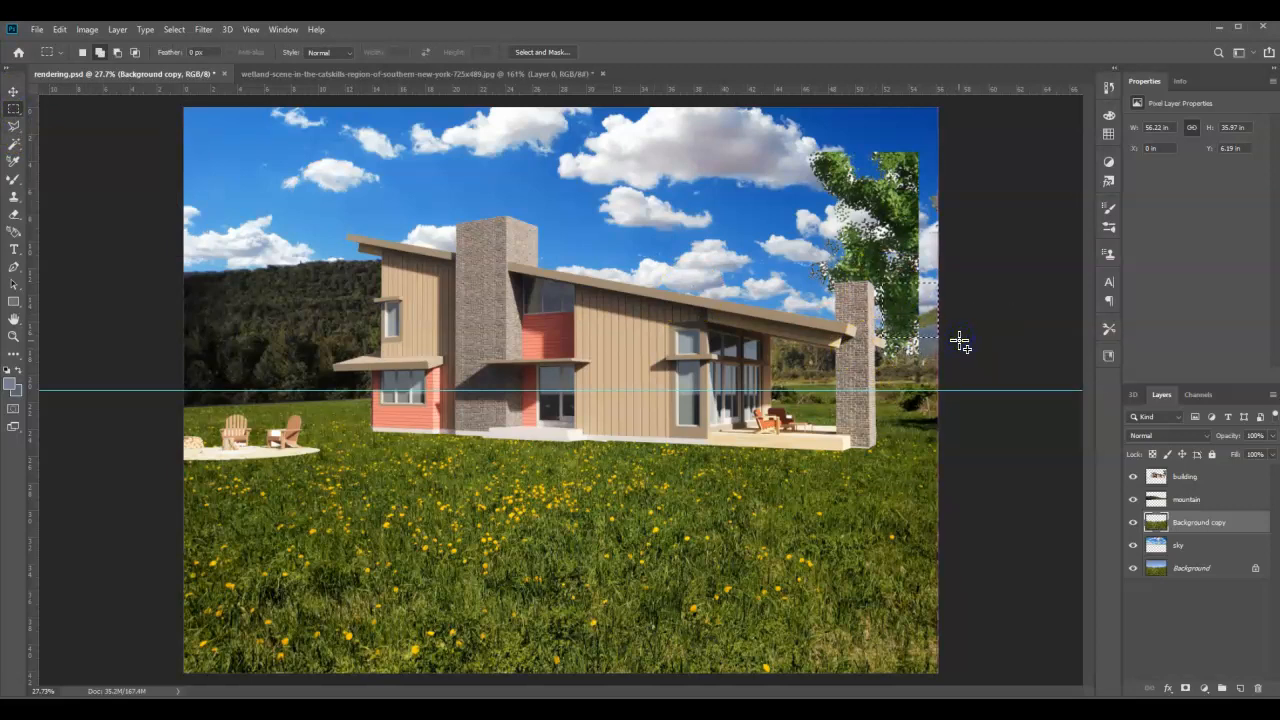
{"action": "left_click", "coordinate": [944, 330]}
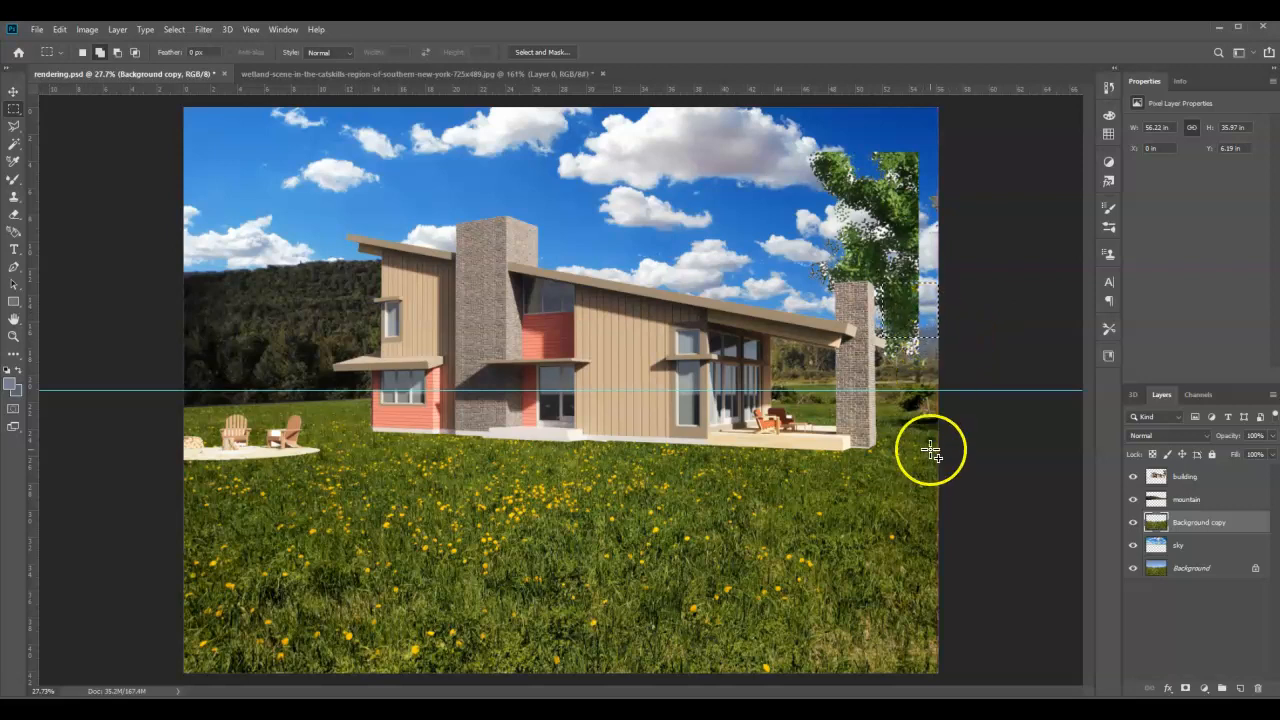
{"action": "key", "text": "ctrl+d"}
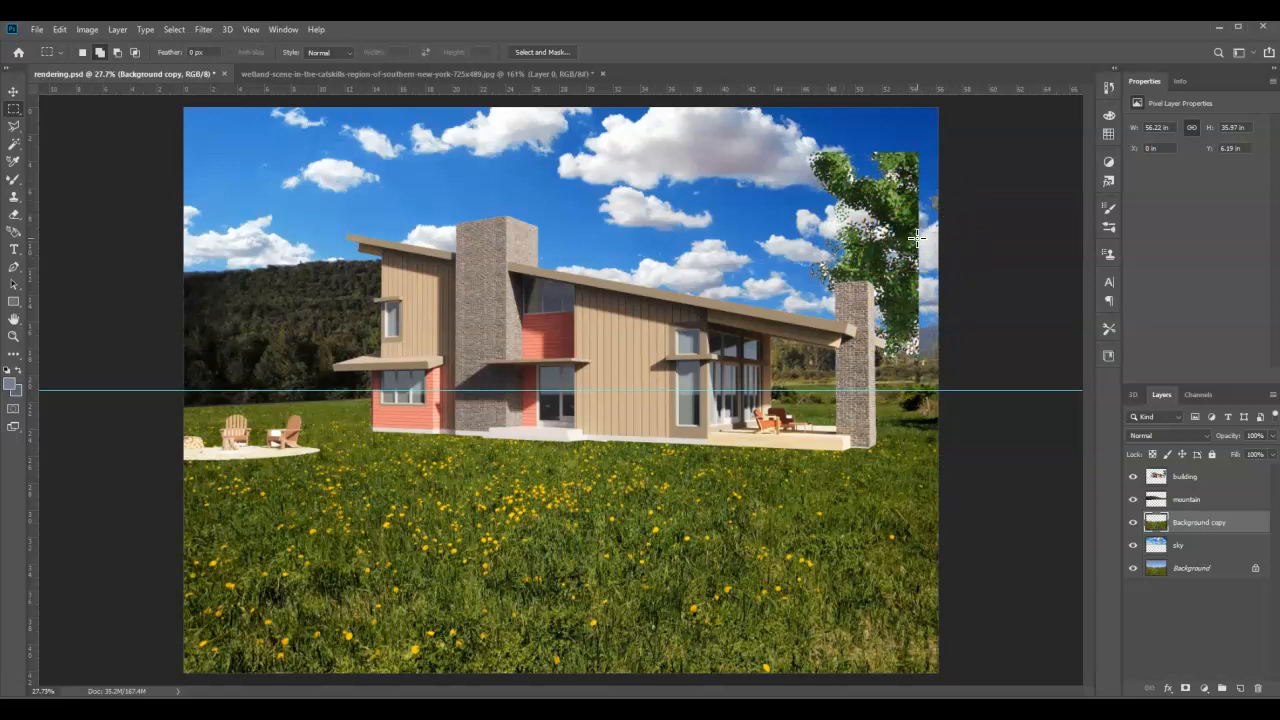
{"action": "mouse_move", "coordinate": [913, 240]}
{"action": "left_mouse_down"}
{"action": "mouse_move", "coordinate": [862, 209]}
{"action": "mouse_move", "coordinate": [918, 261]}
{"action": "mouse_move", "coordinate": [878, 282]}
{"action": "mouse_move", "coordinate": [934, 271]}
{"action": "mouse_move", "coordinate": [911, 206]}
{"action": "mouse_move", "coordinate": [866, 213]}
{"action": "left_mouse_up"}
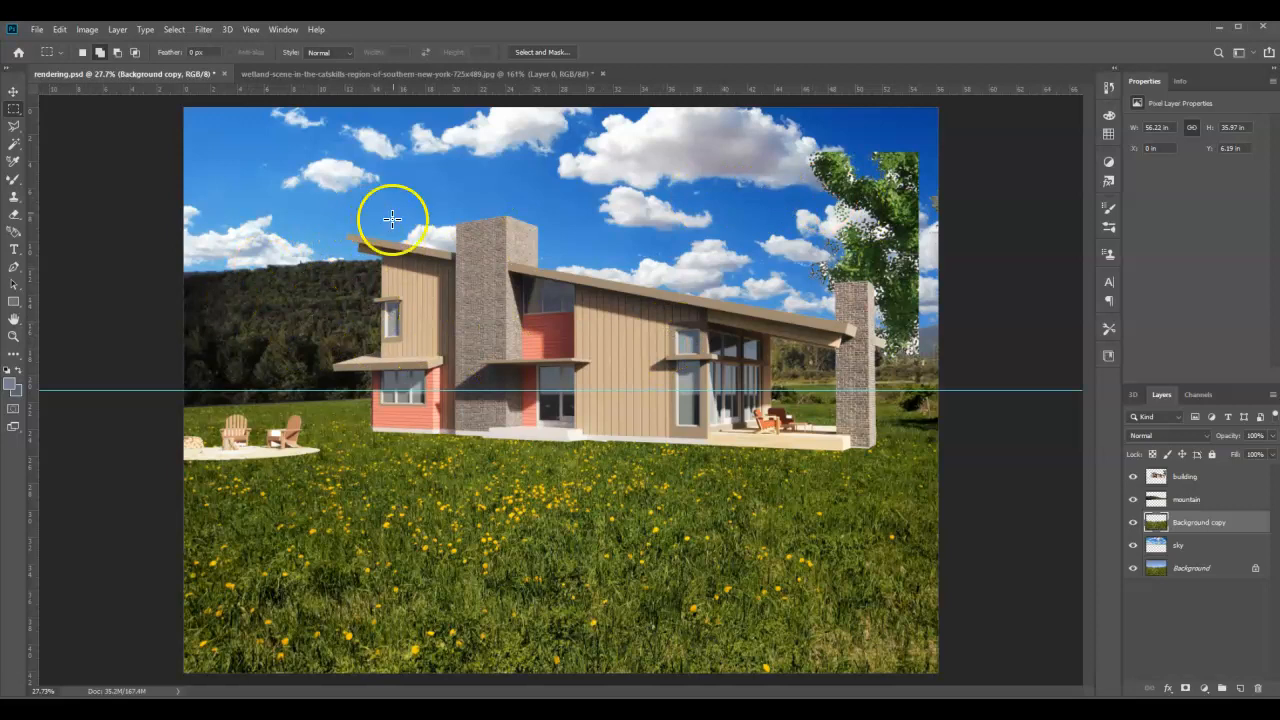
Step: Hide the mountain, Background copy and sky layers to compare with the original background, and show them again
{"action": "left_click", "coordinate": [1133, 523]}
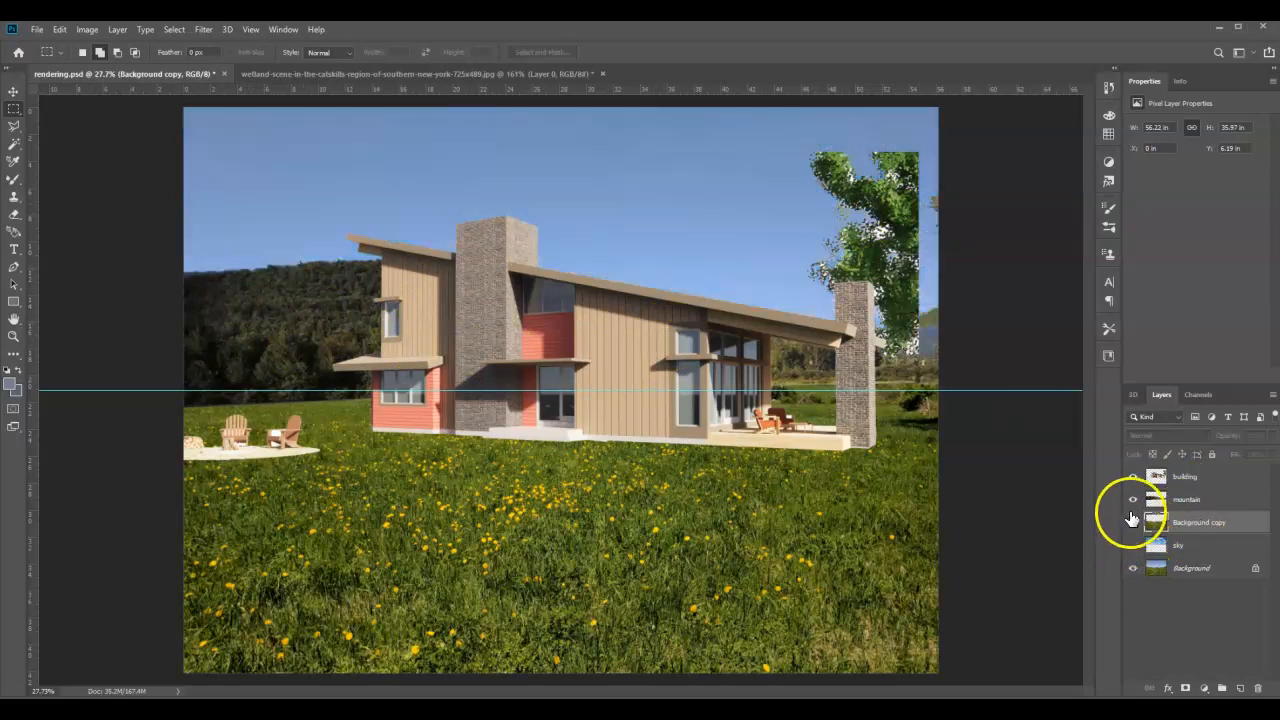
{"action": "left_click", "coordinate": [1133, 499]}
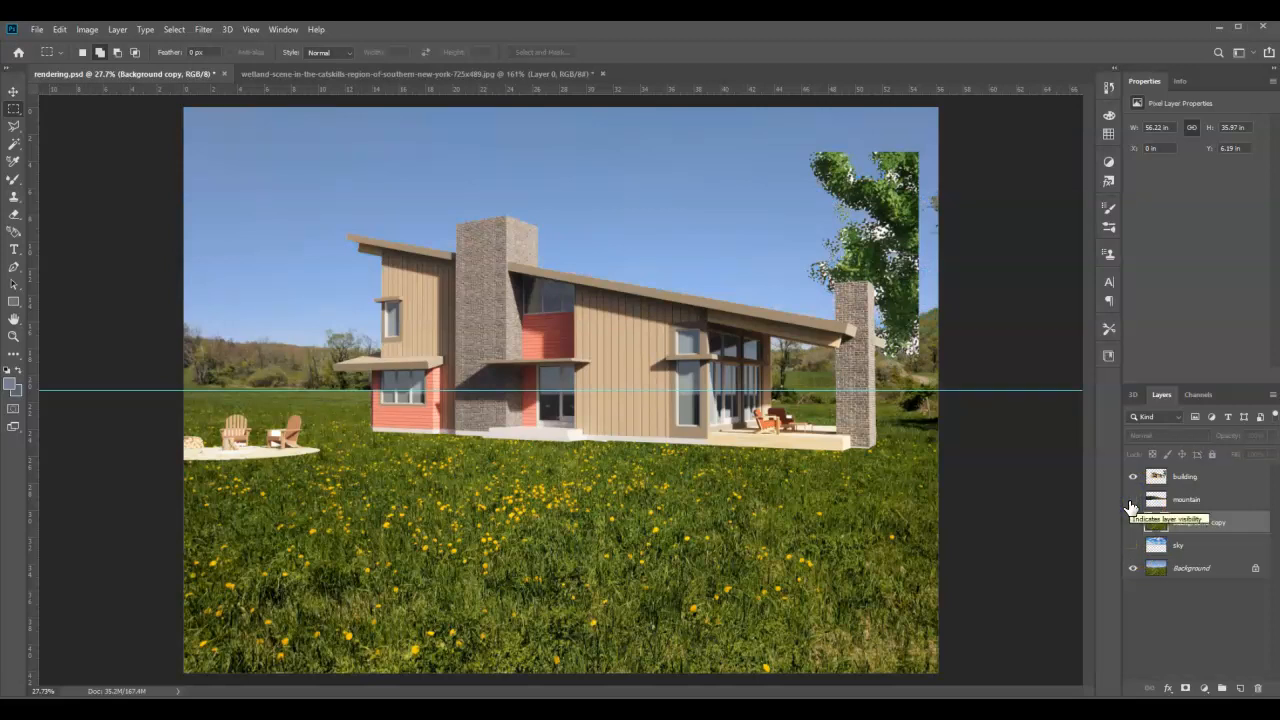
{"action": "left_click_drag", "start_coordinate": [1130, 508], "coordinate": [1133, 548]}
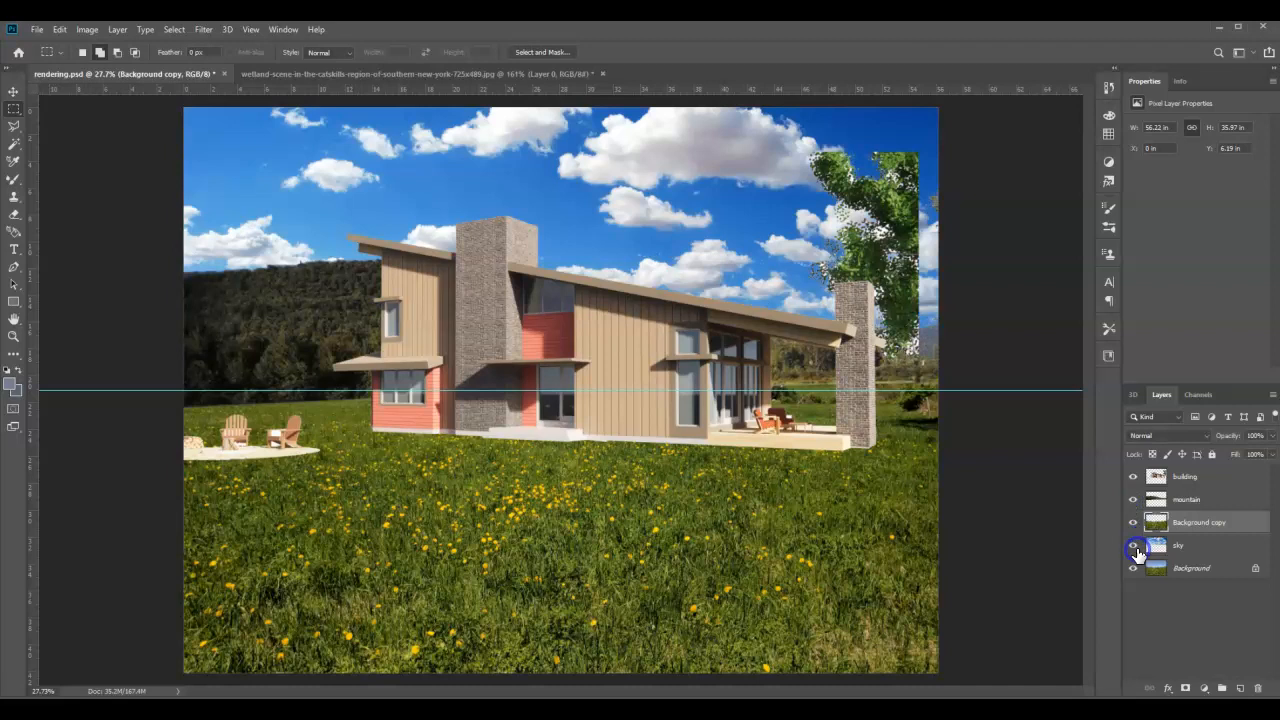